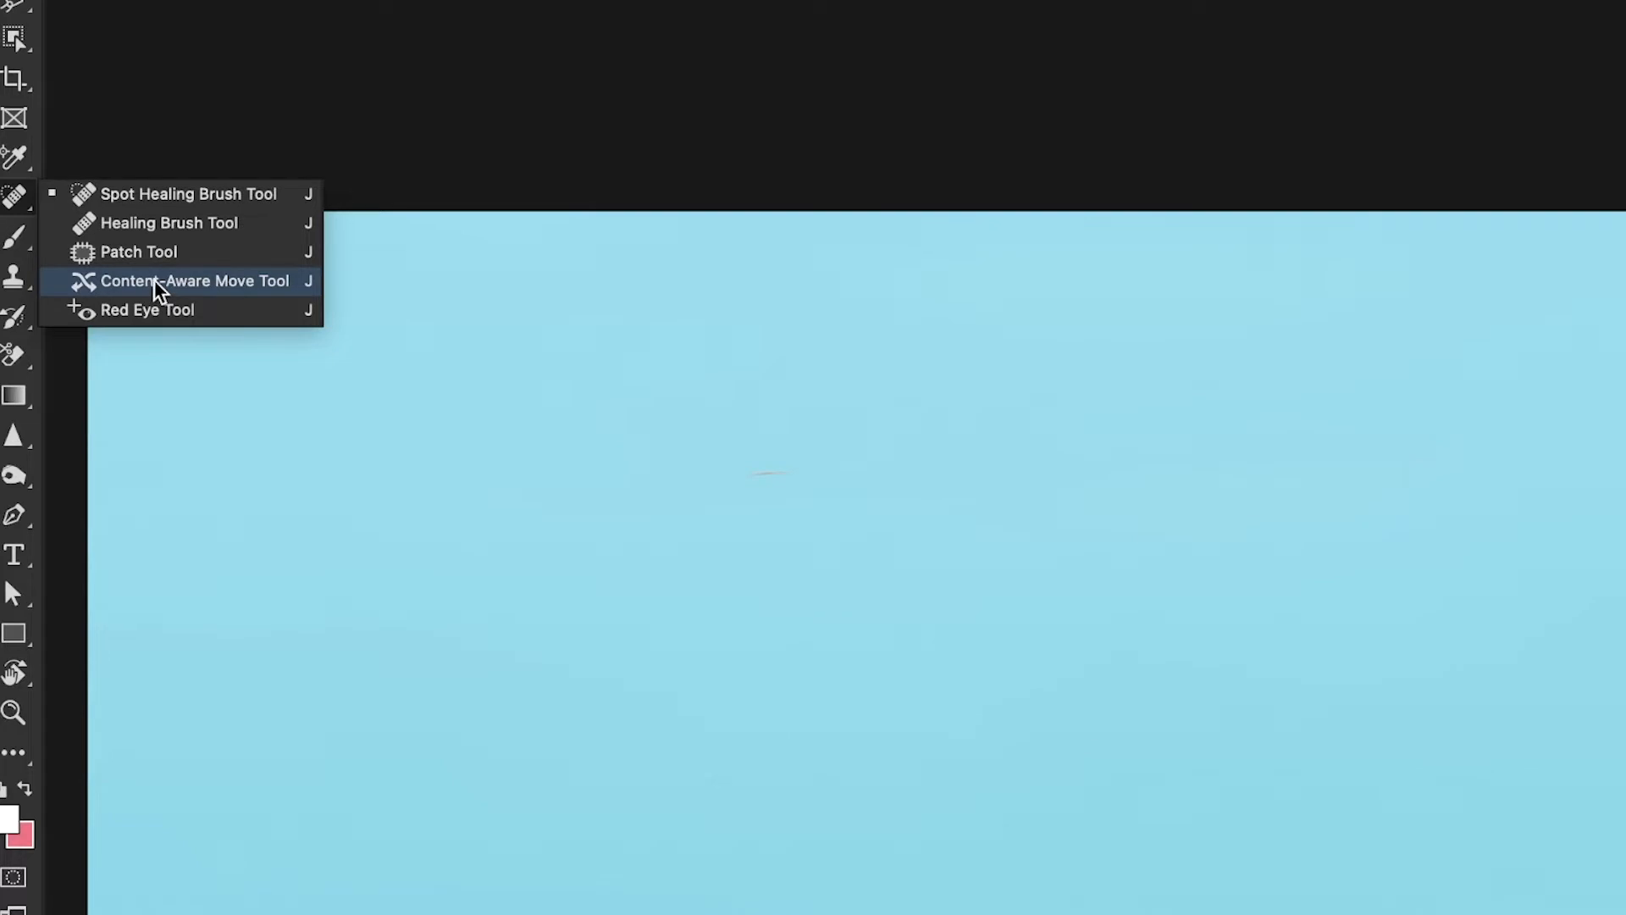
Choose the Content-Aware Move tool and outline the upper, sprinkled part of the popsicle
left_click(155, 280)
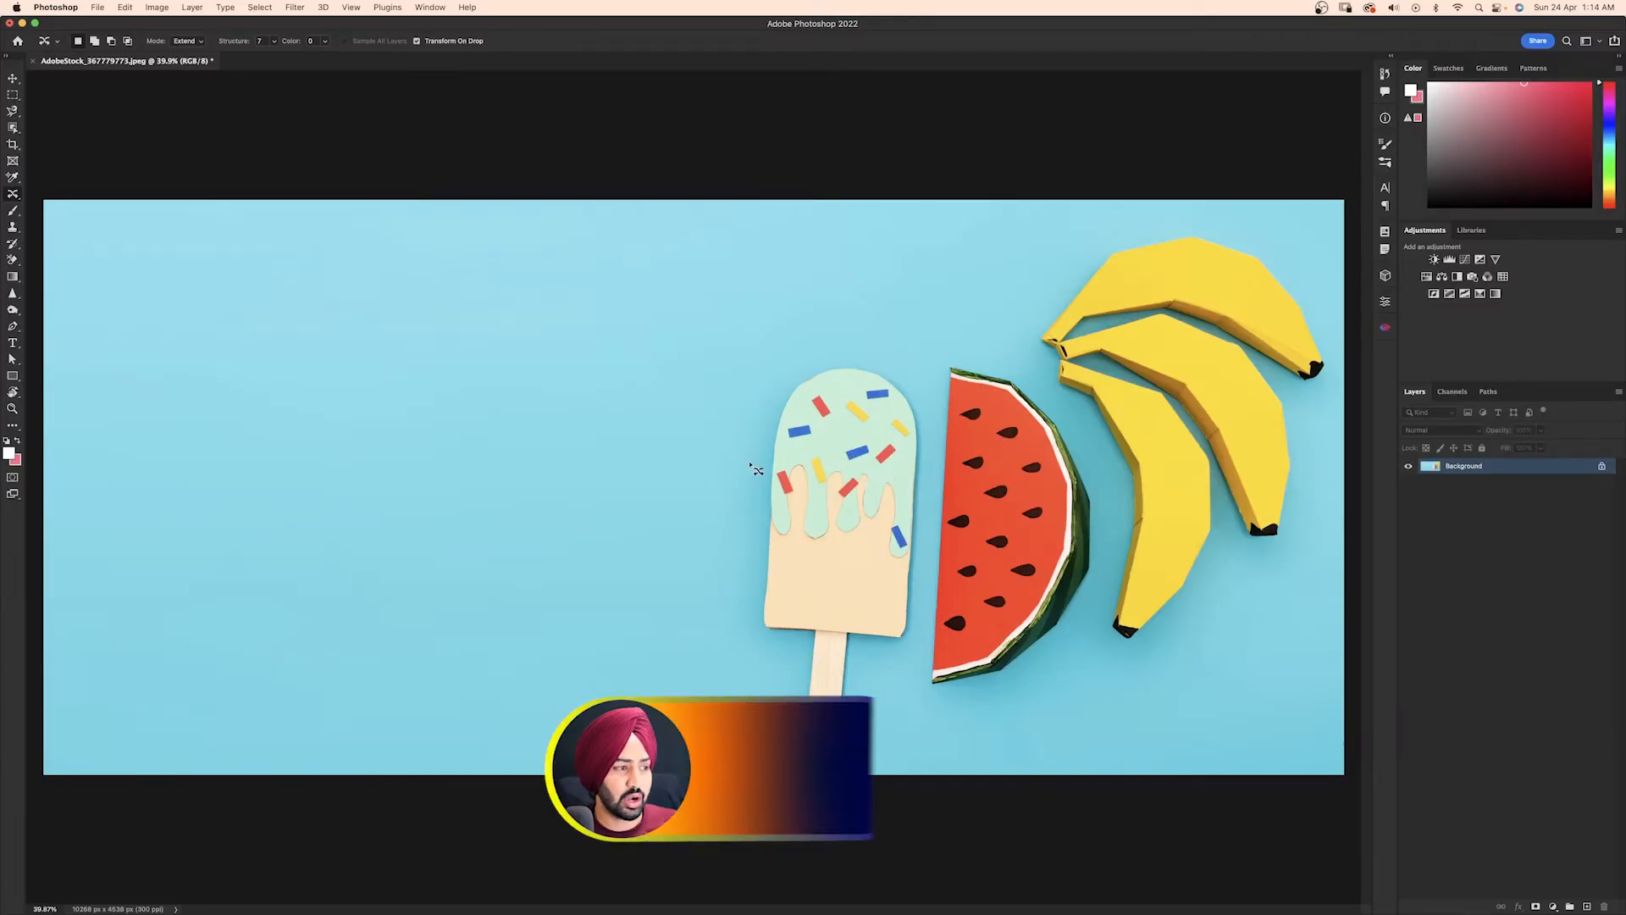
mouse_move(749, 461)
left_mouse_down()
mouse_move(771, 362)
mouse_move(842, 320)
mouse_move(921, 334)
mouse_move(922, 505)
left_mouse_up()
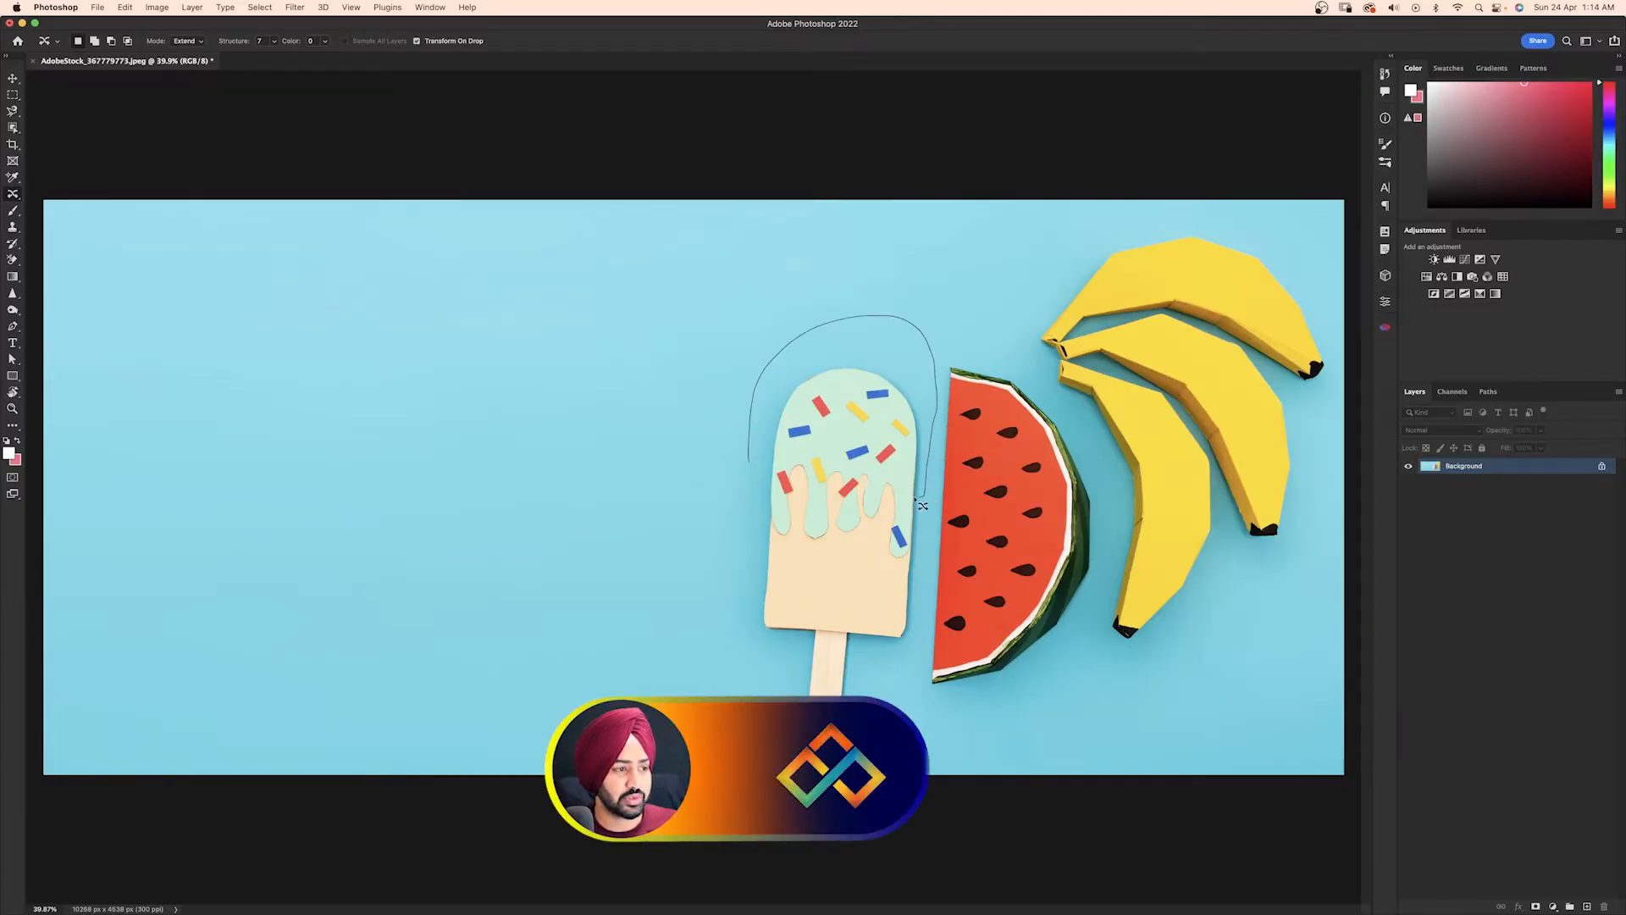
left_click_drag(748, 465, 746, 436)
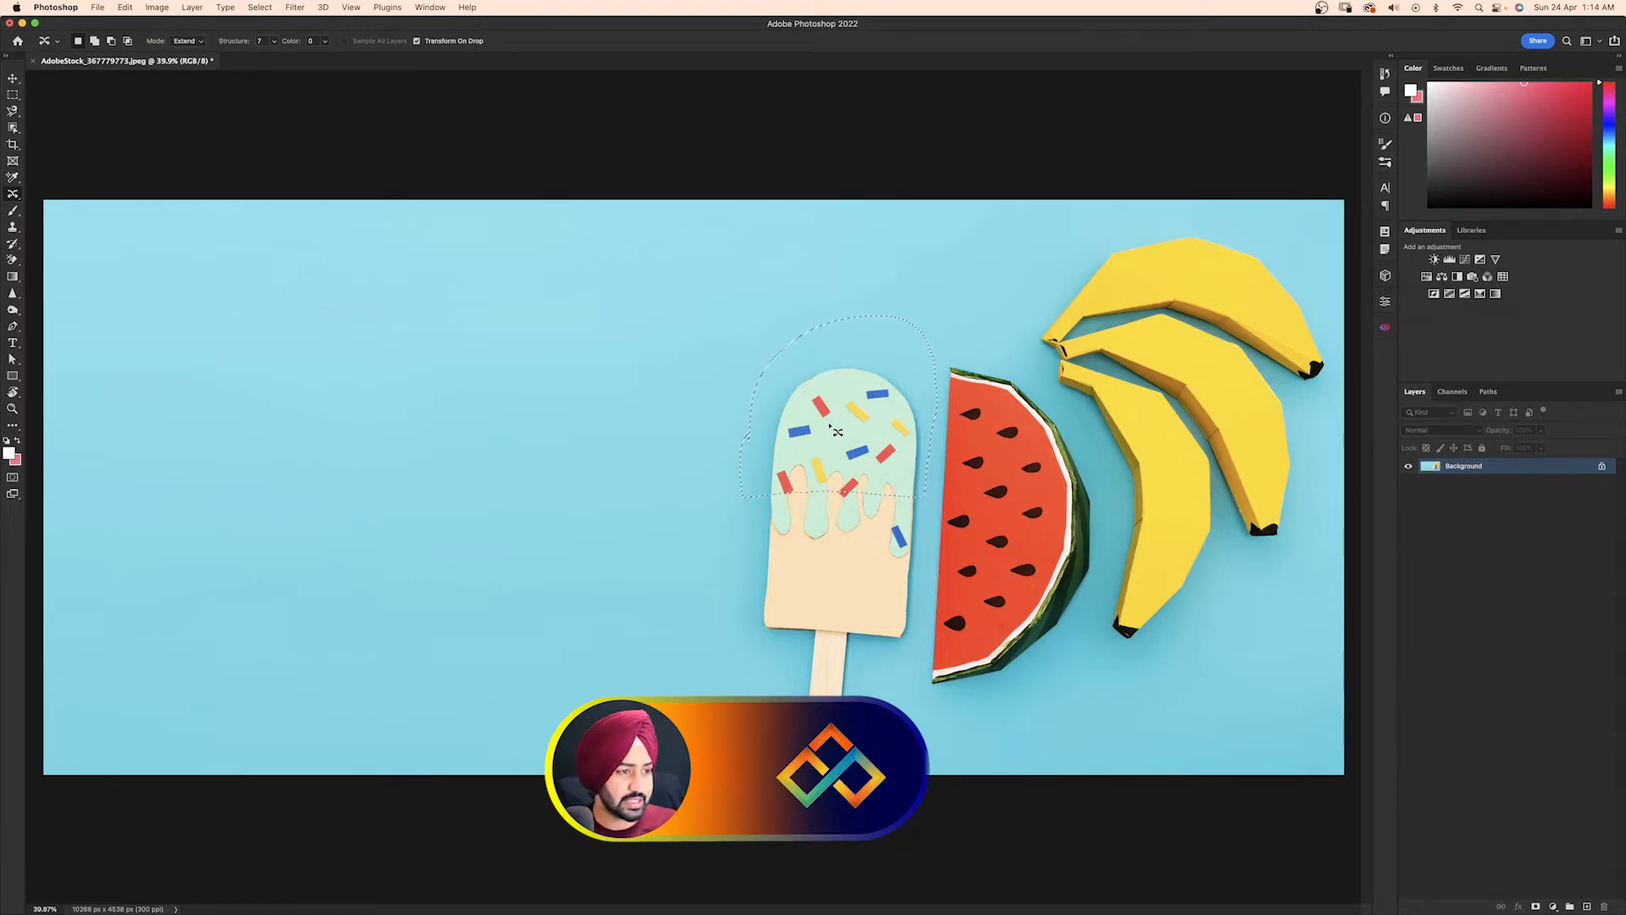
Try duplicating the popsicle's upper part, slightly enlarged, onto the empty blue background in Extend mode, and undo it
left_click_drag(830, 427, 497, 451)
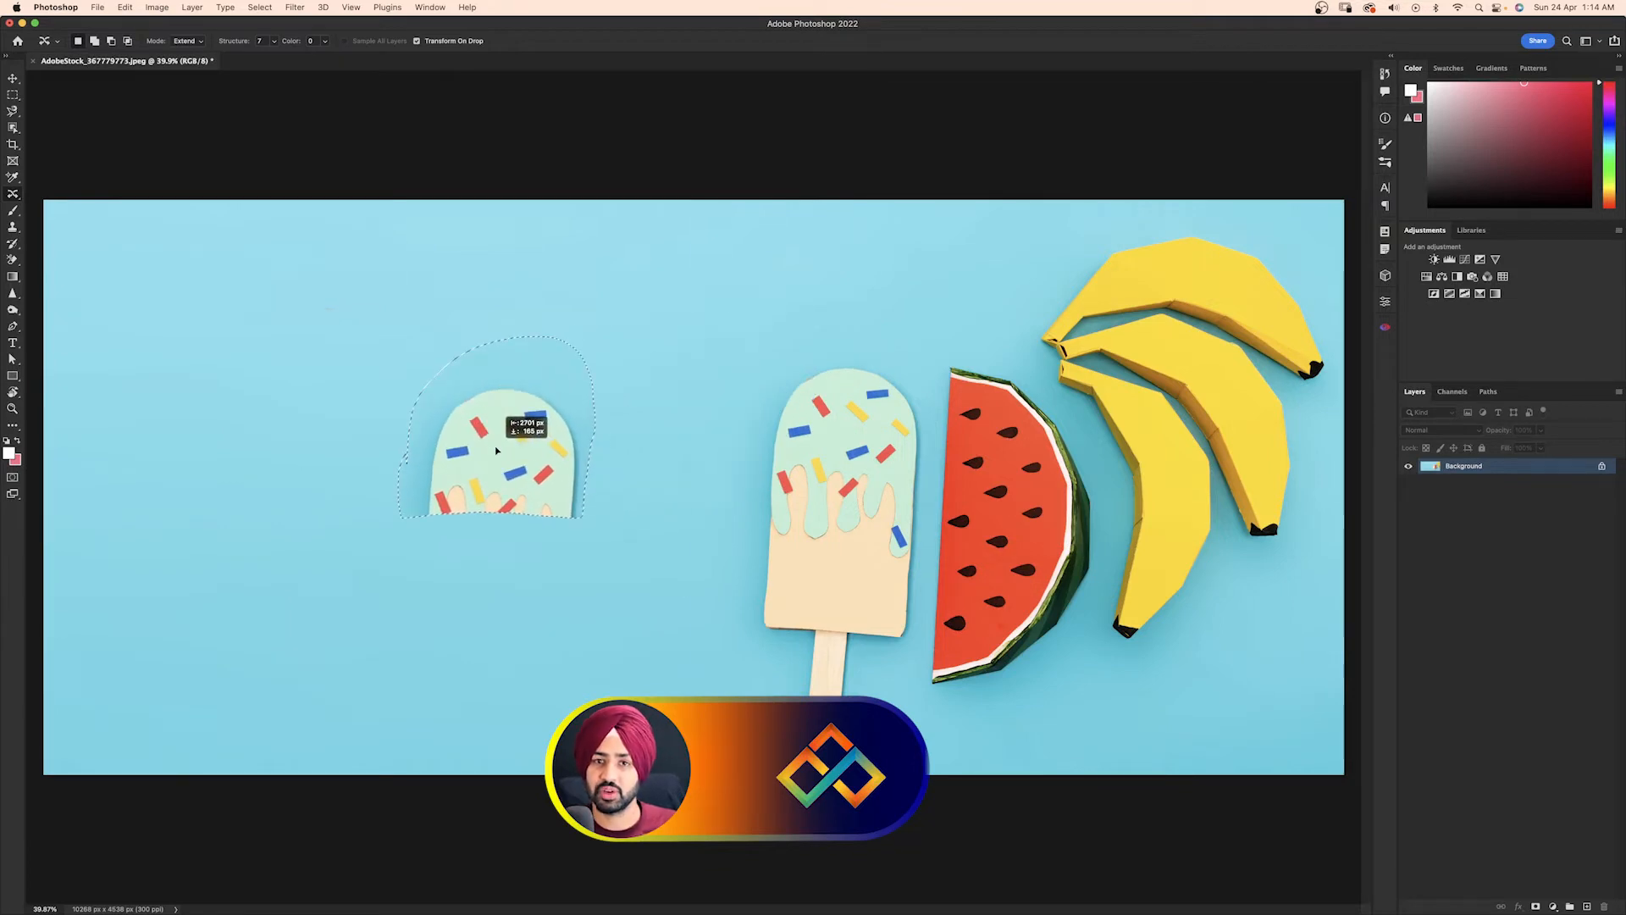
left_click_drag(496, 449, 495, 449)
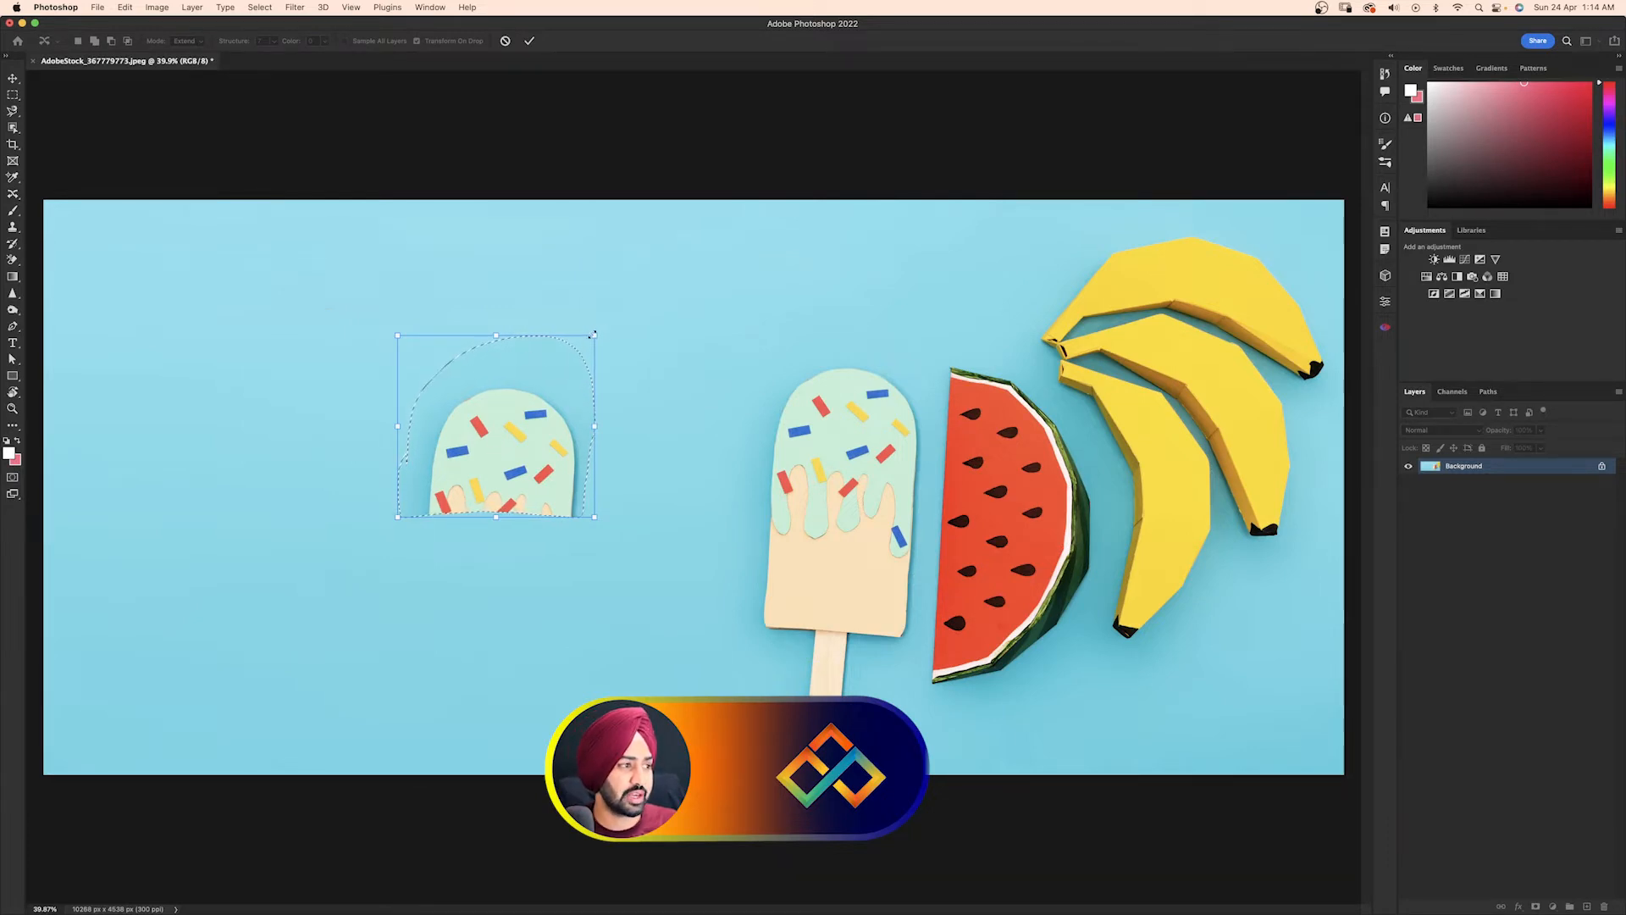
mouse_move(595, 336)
left_mouse_down()
mouse_move(457, 466)
mouse_move(644, 292)
mouse_move(599, 332)
left_mouse_up()
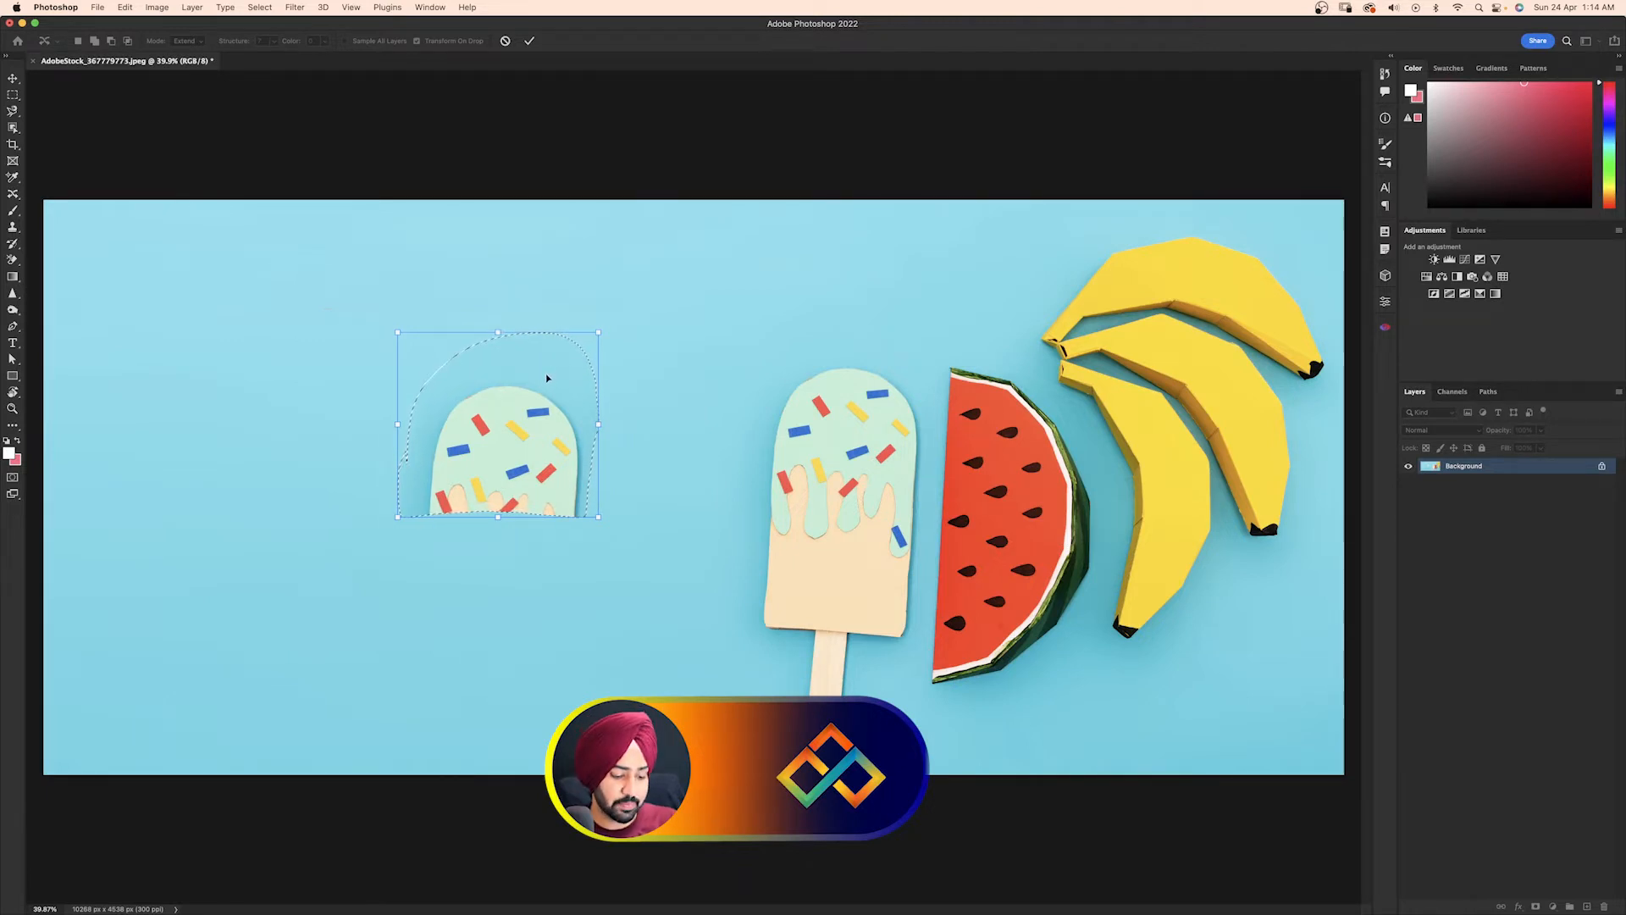
left_click(531, 42)
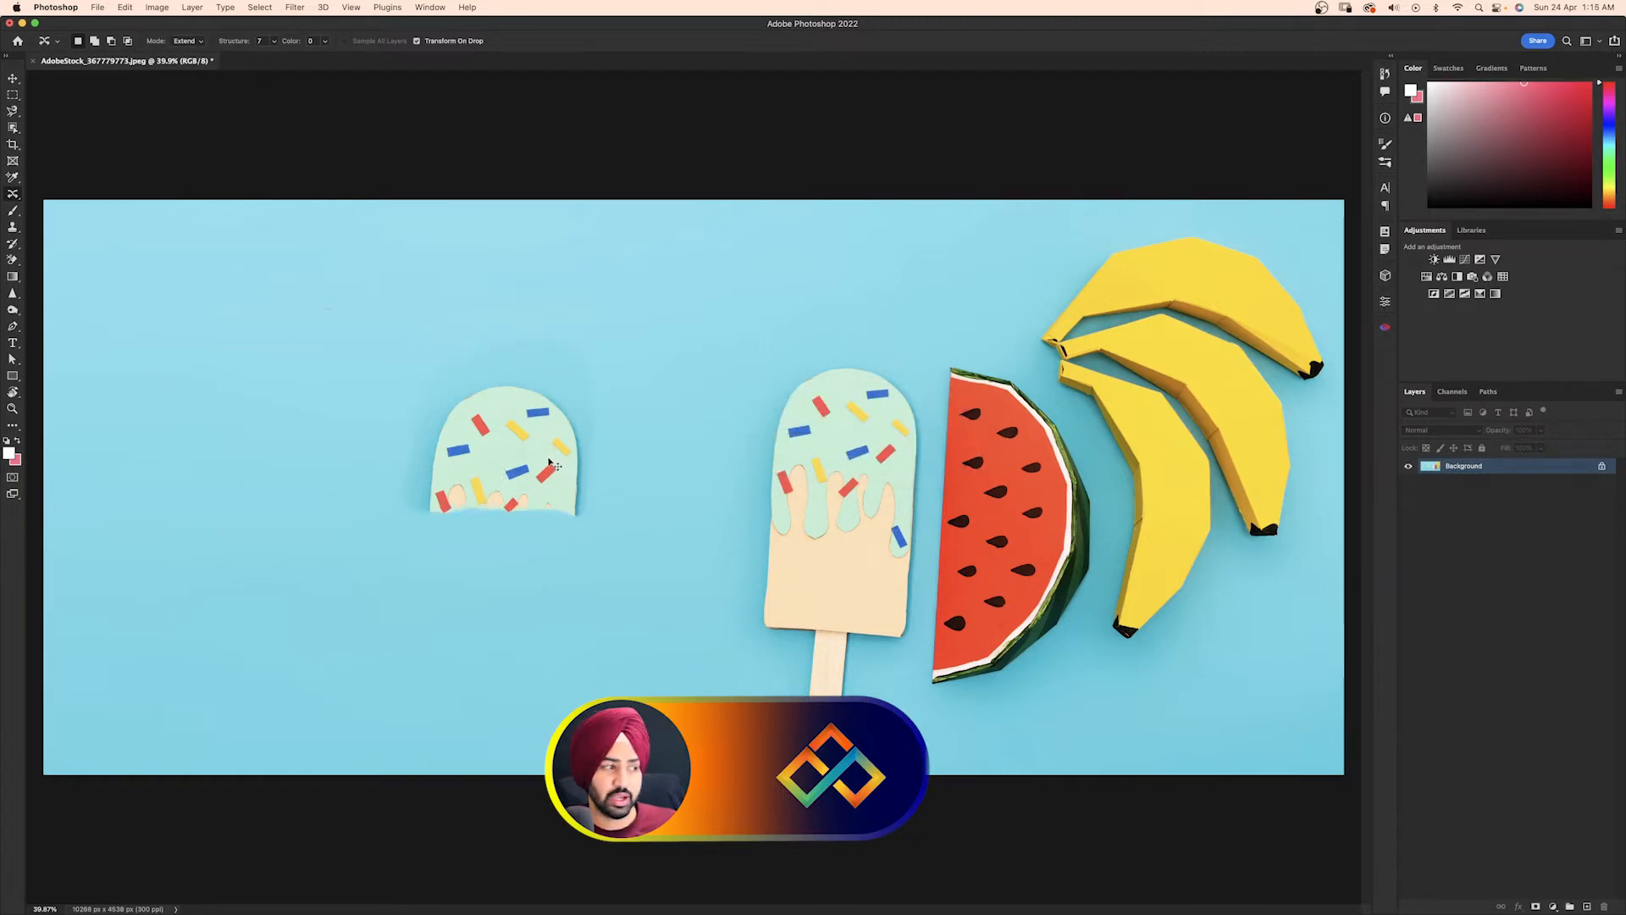
key("super+z")
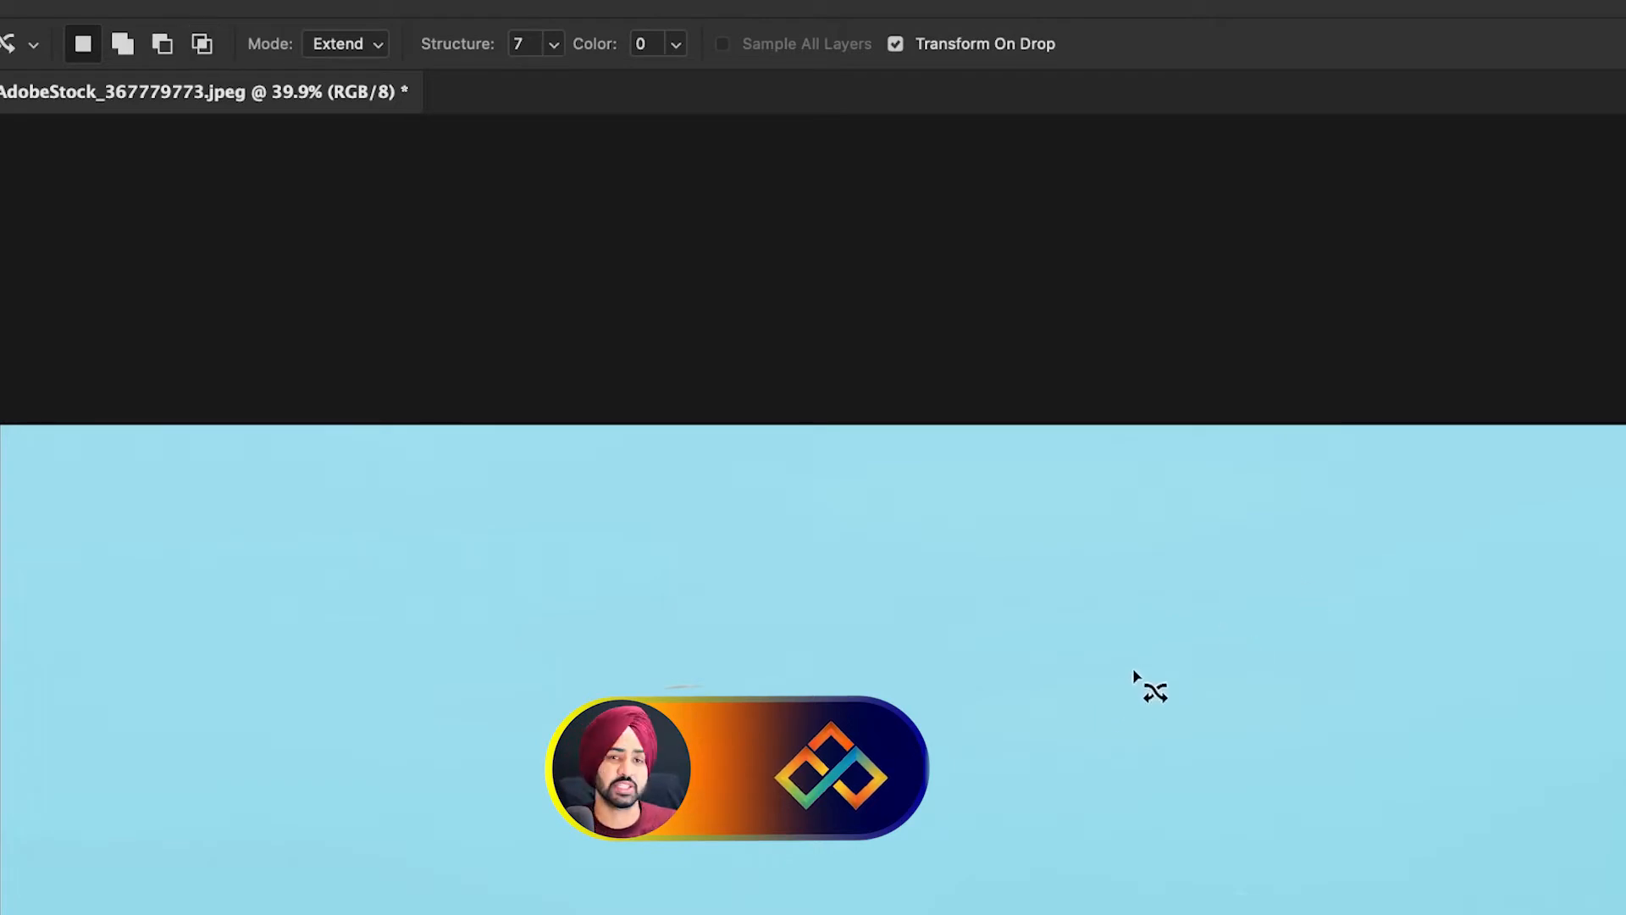
Set the Content-Aware Move mode to Move and outline the whole popsicle including its stick
left_click(340, 36)
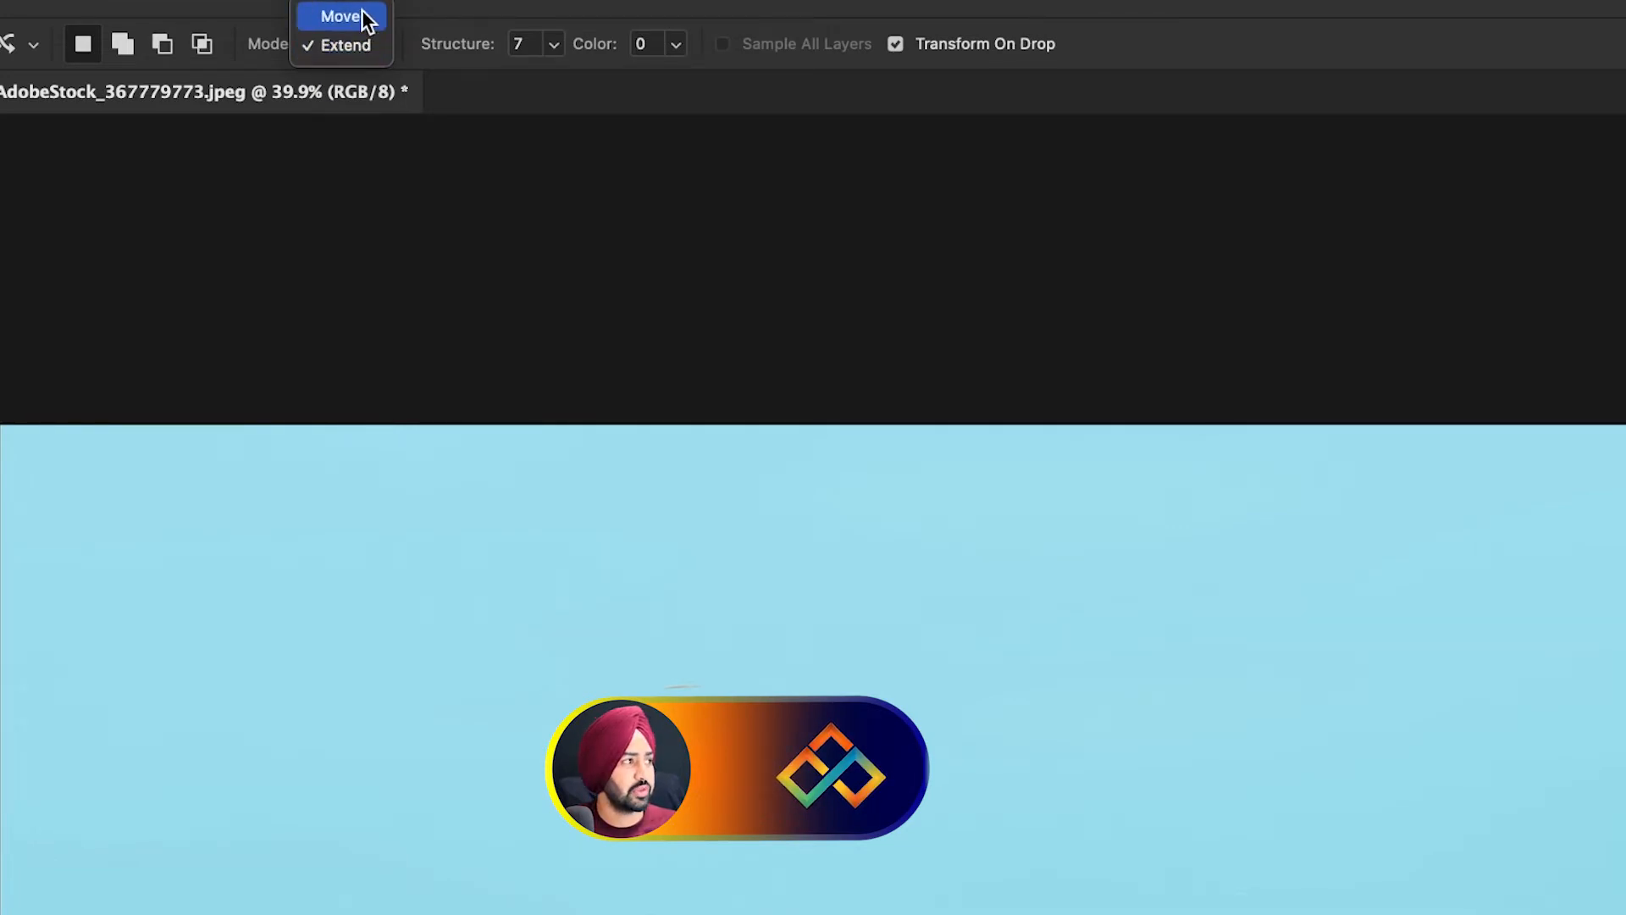
left_click(362, 17)
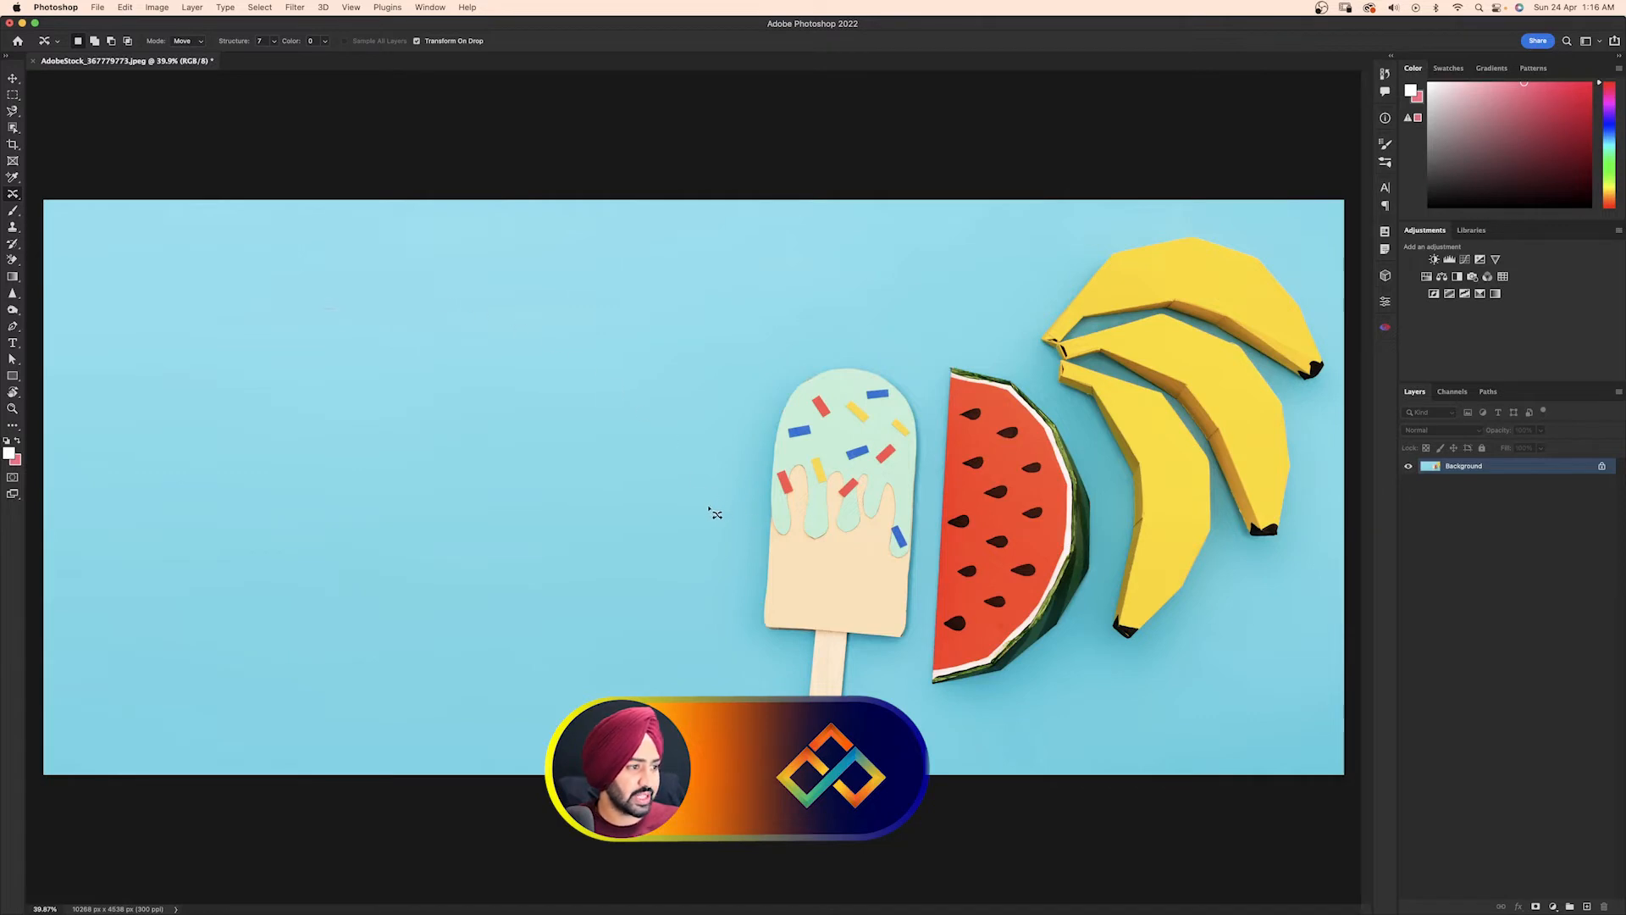
mouse_move(709, 507)
left_mouse_down()
mouse_move(722, 411)
mouse_move(791, 340)
mouse_move(871, 322)
mouse_move(903, 335)
mouse_move(934, 501)
mouse_move(902, 697)
mouse_move(682, 587)
mouse_move(729, 436)
left_mouse_up()
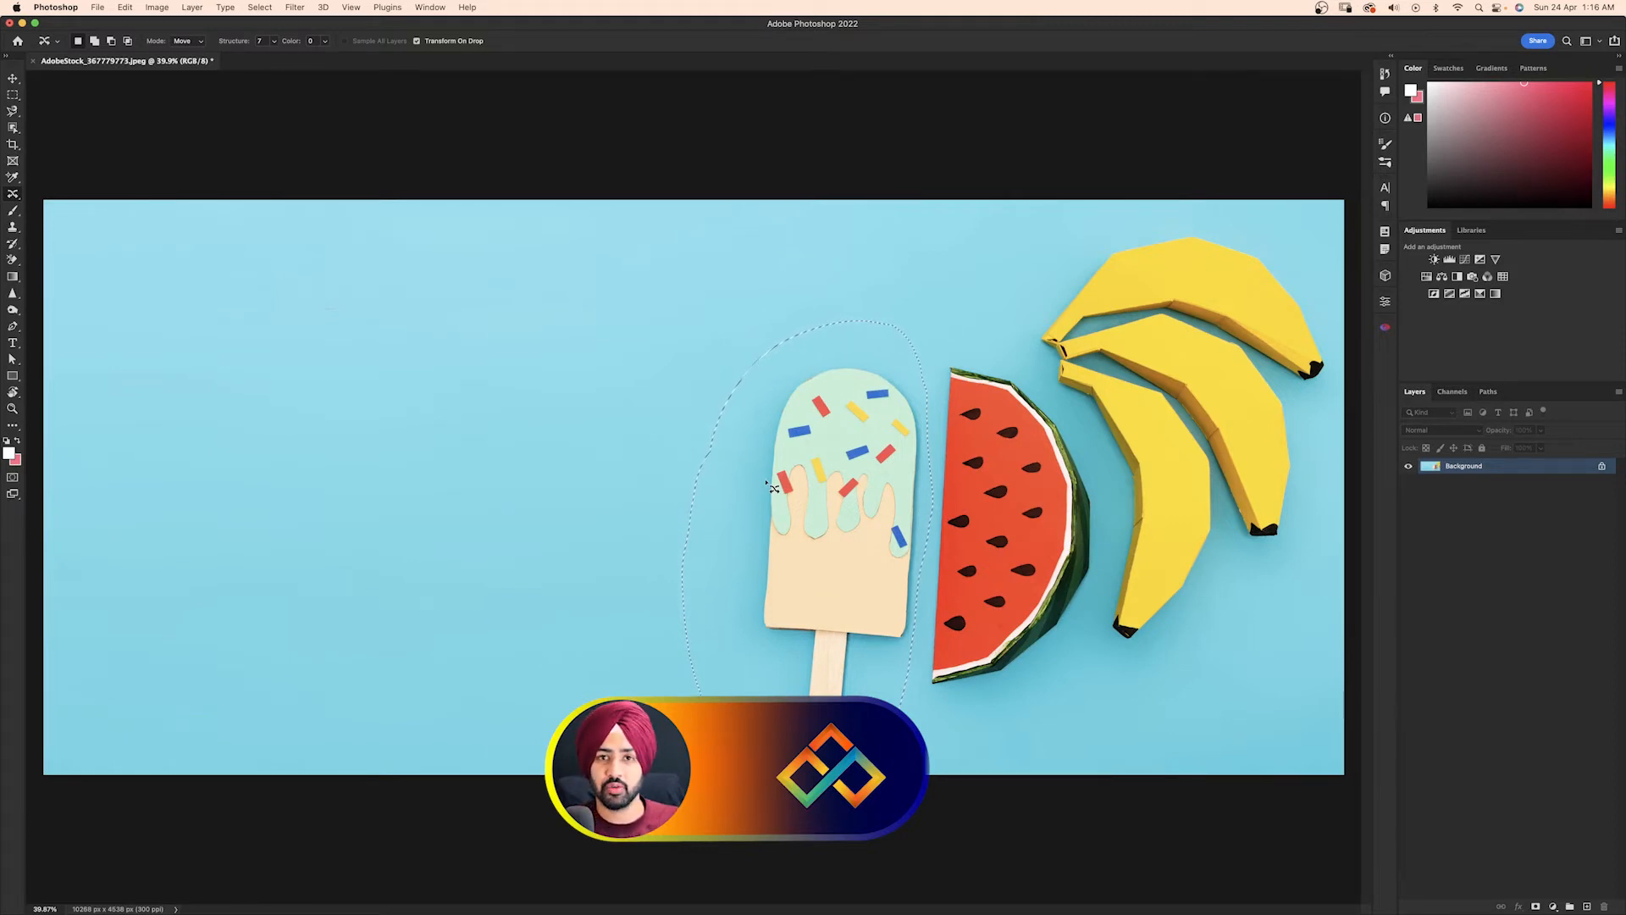
Try moving the outlined popsicle onto the empty blue background far from the watermelon and inspect the filled gap
left_click_drag(799, 493, 368, 491)
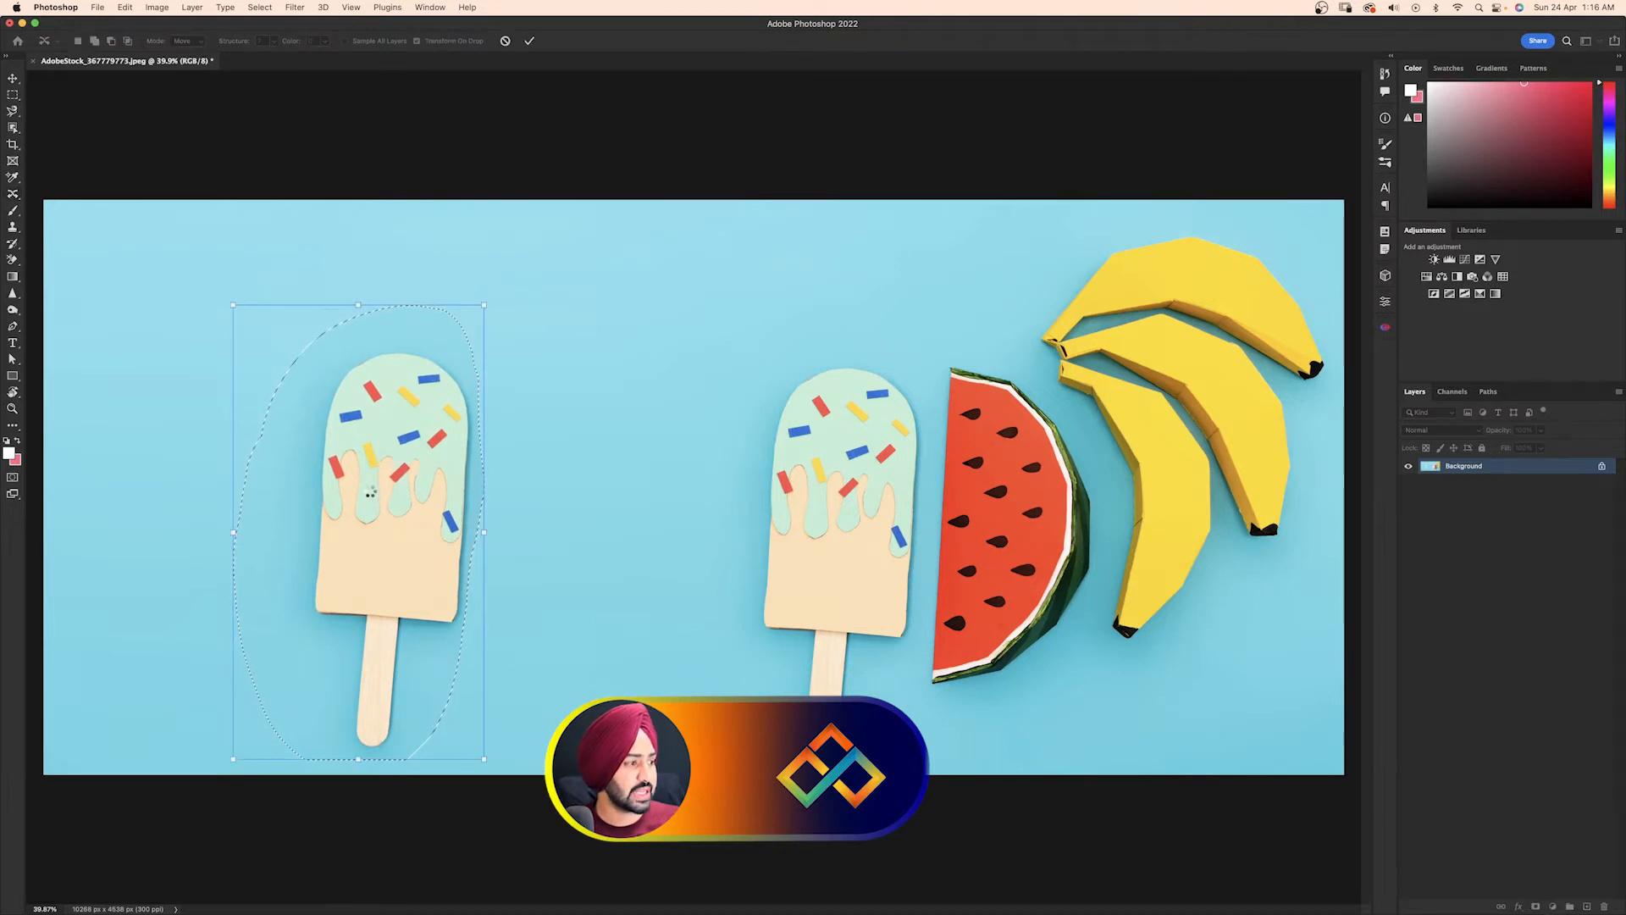
key("Return")
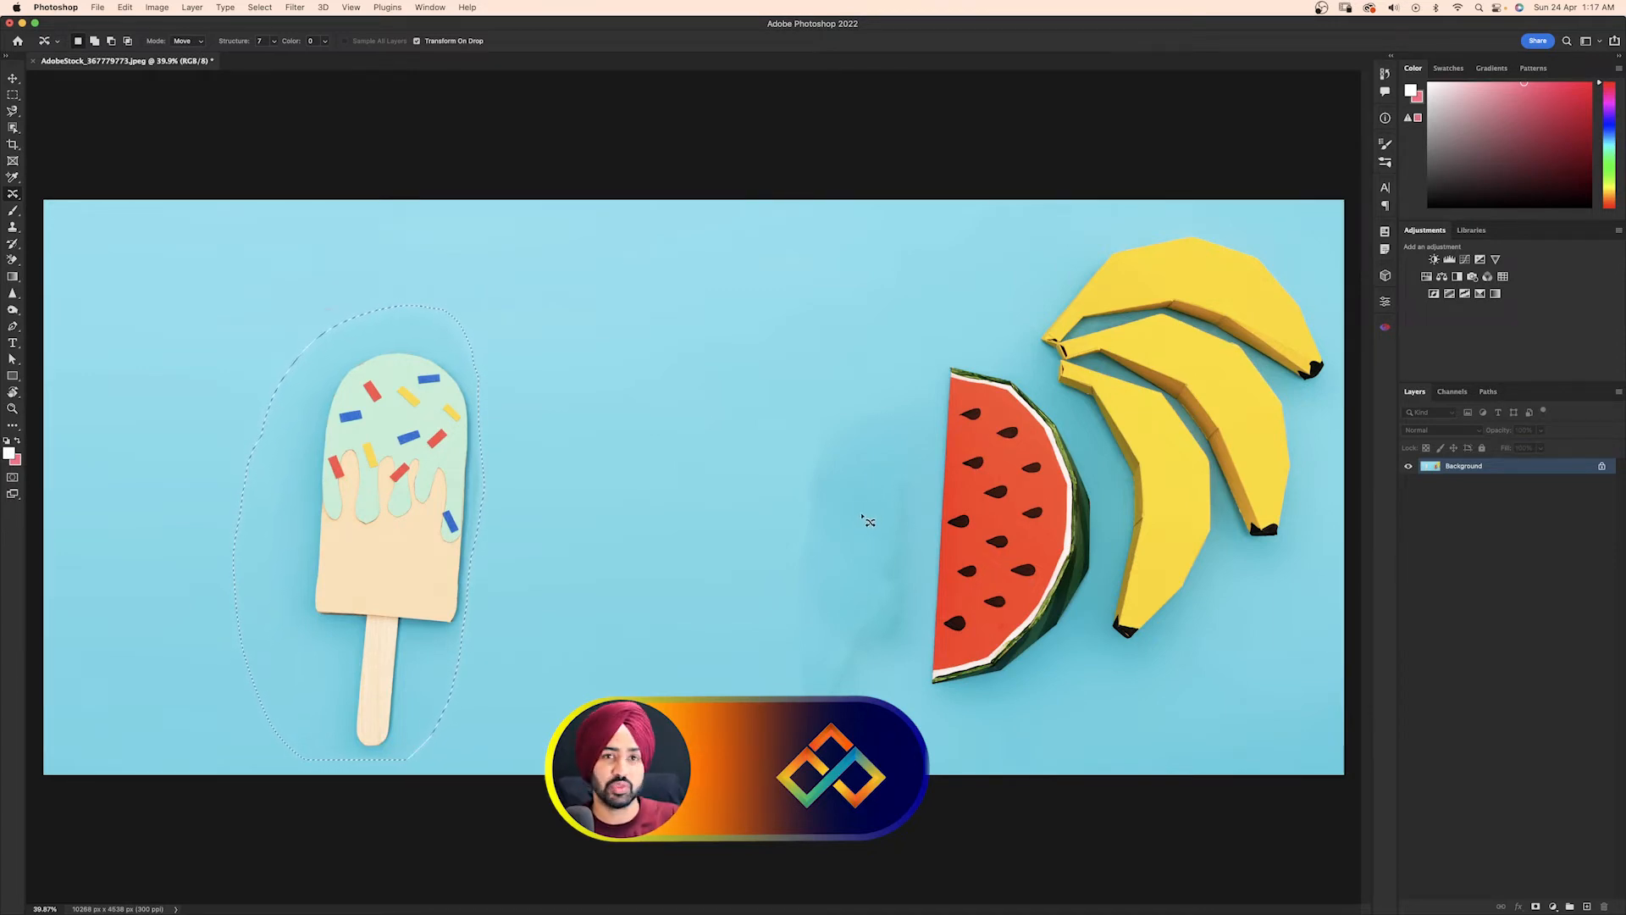
key("super+plus")
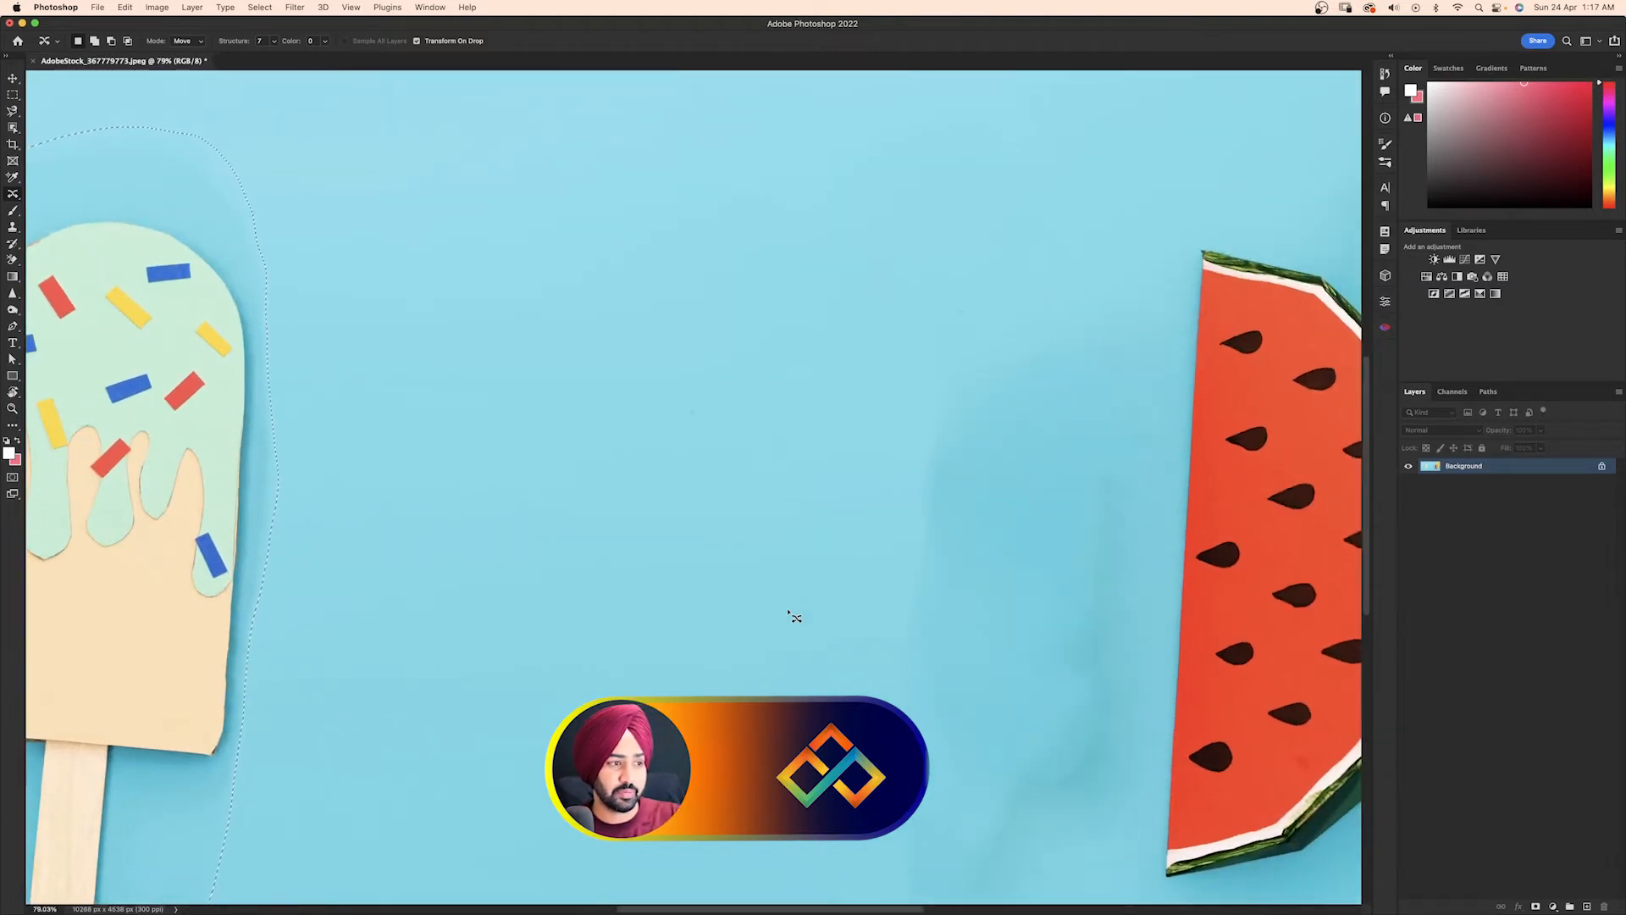
key("super+minus")
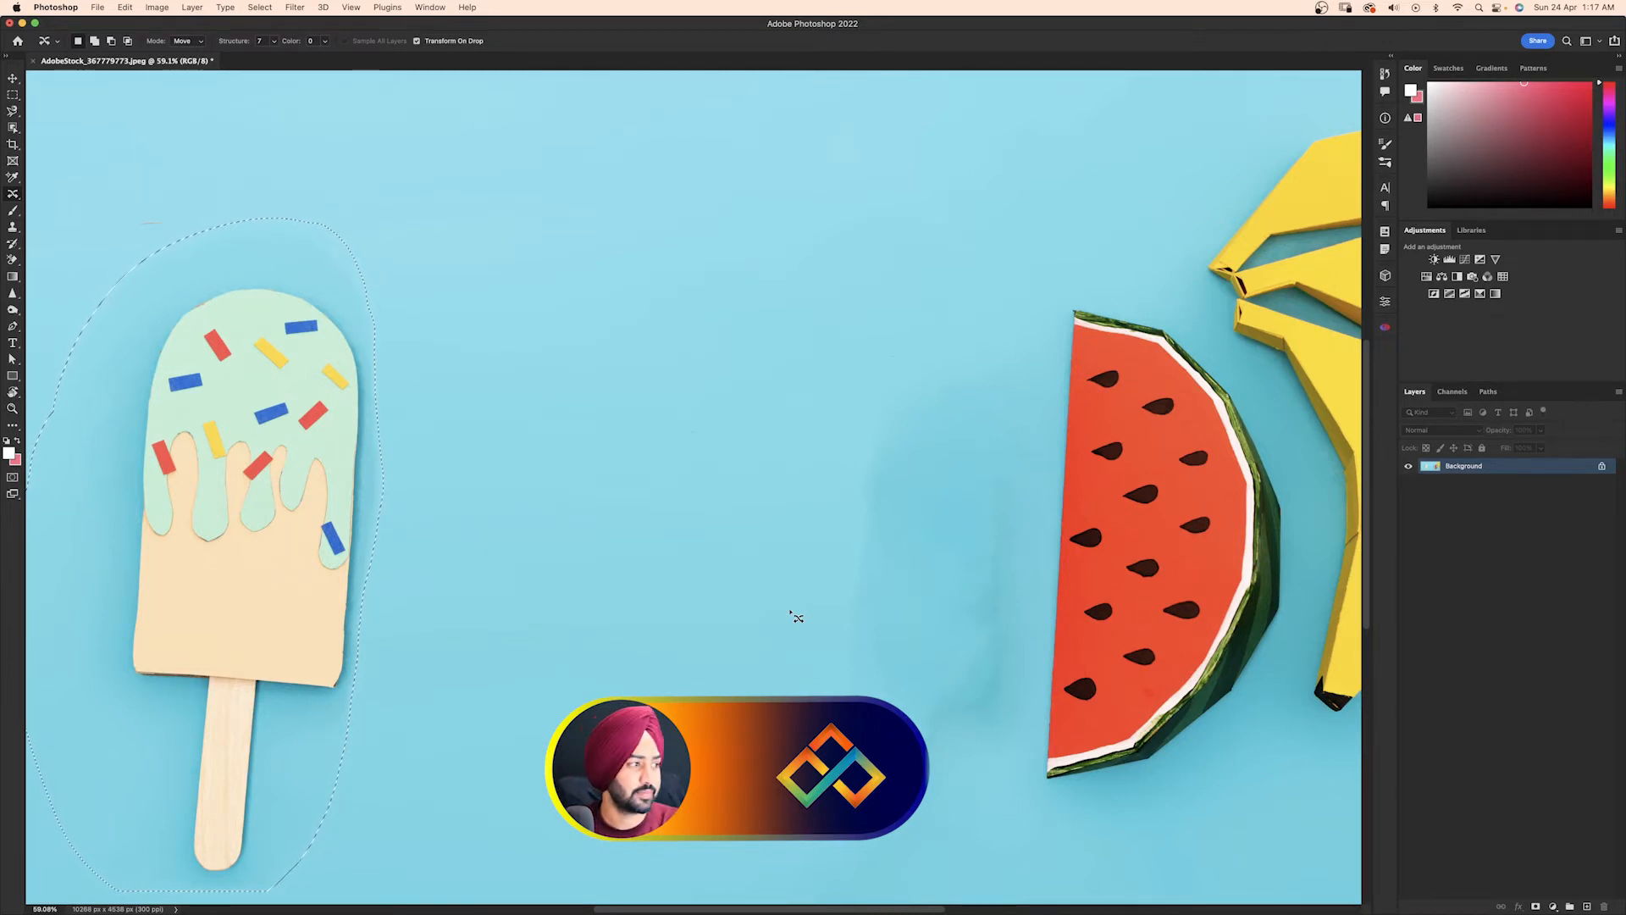
key("super+0")
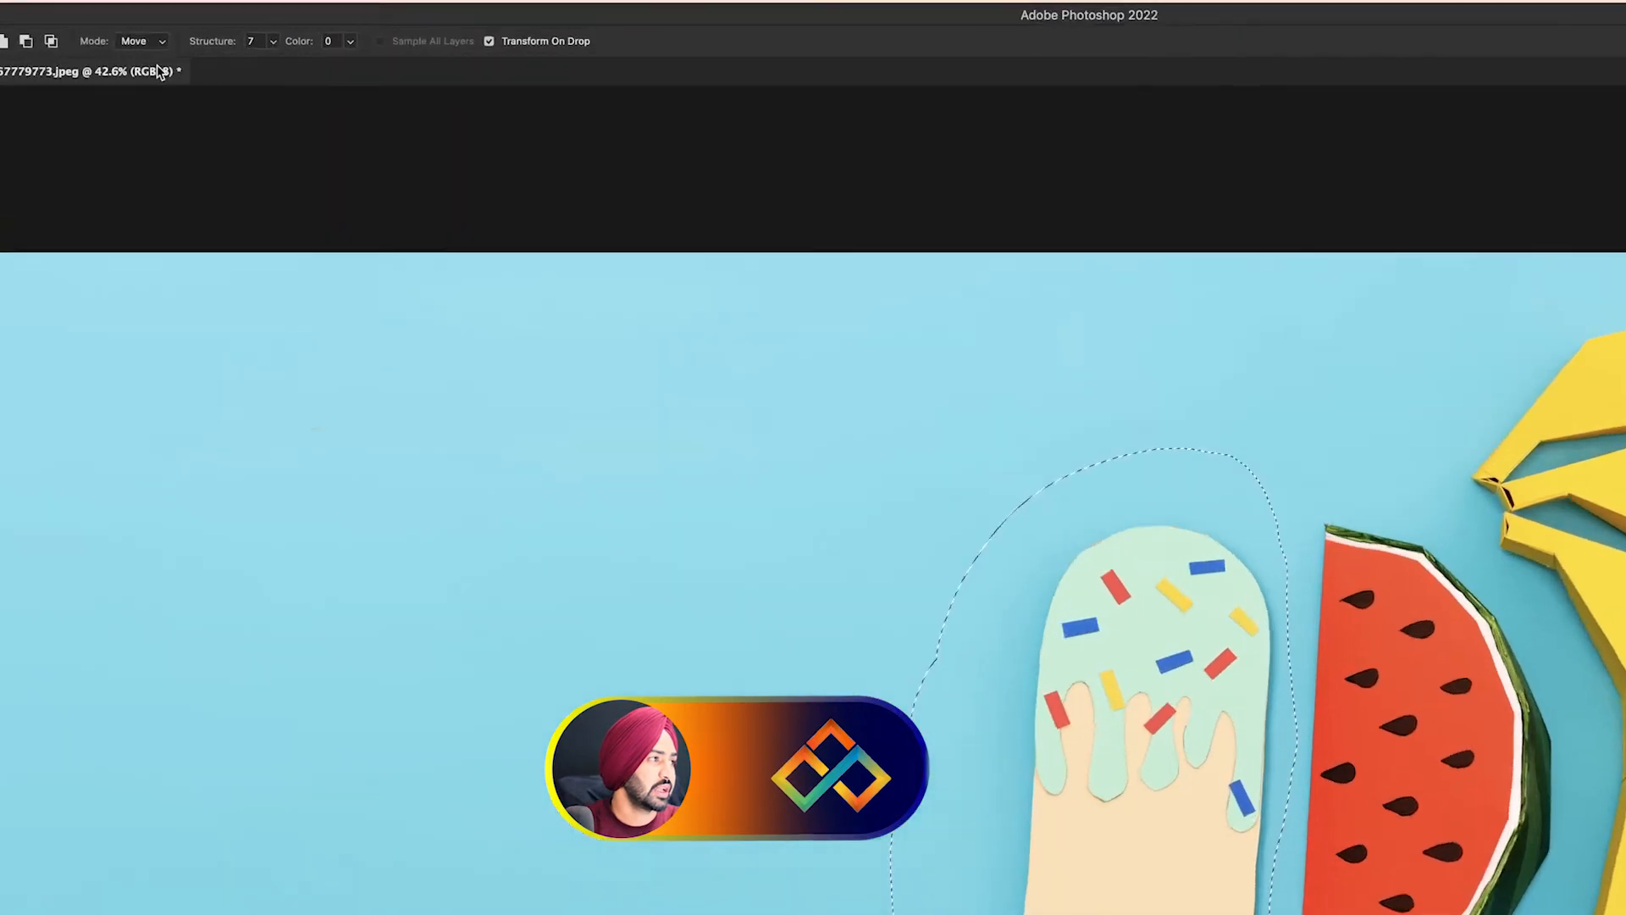
Try duplicating the whole popsicle onto the empty blue background in Extend mode, and undo the duplication
left_click(135, 40)
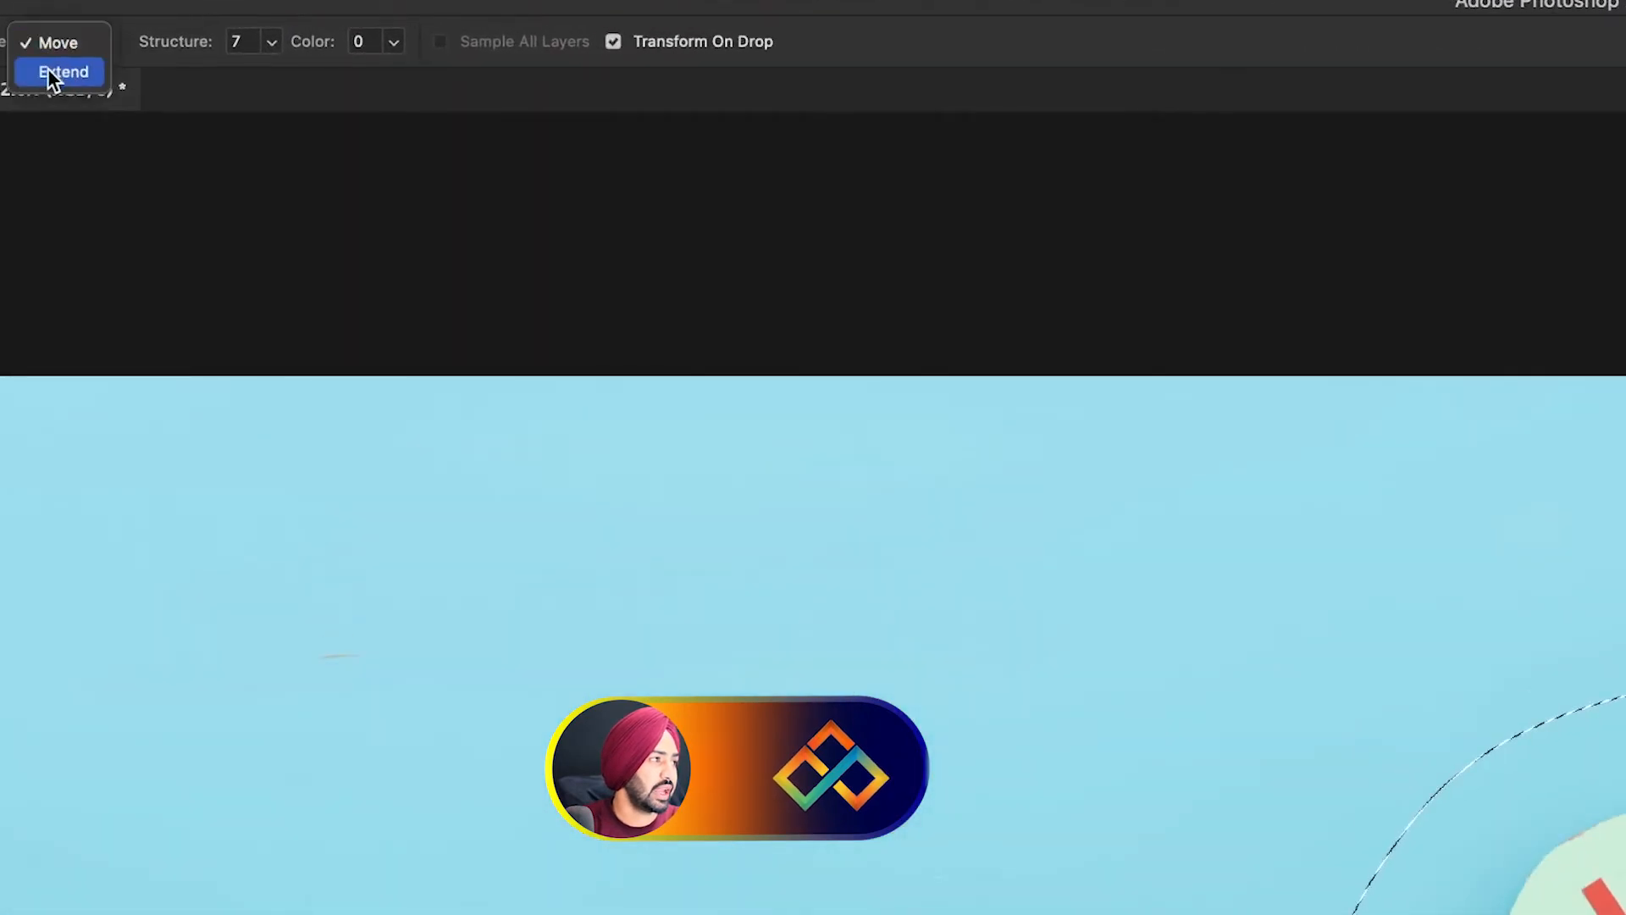
left_click(56, 70)
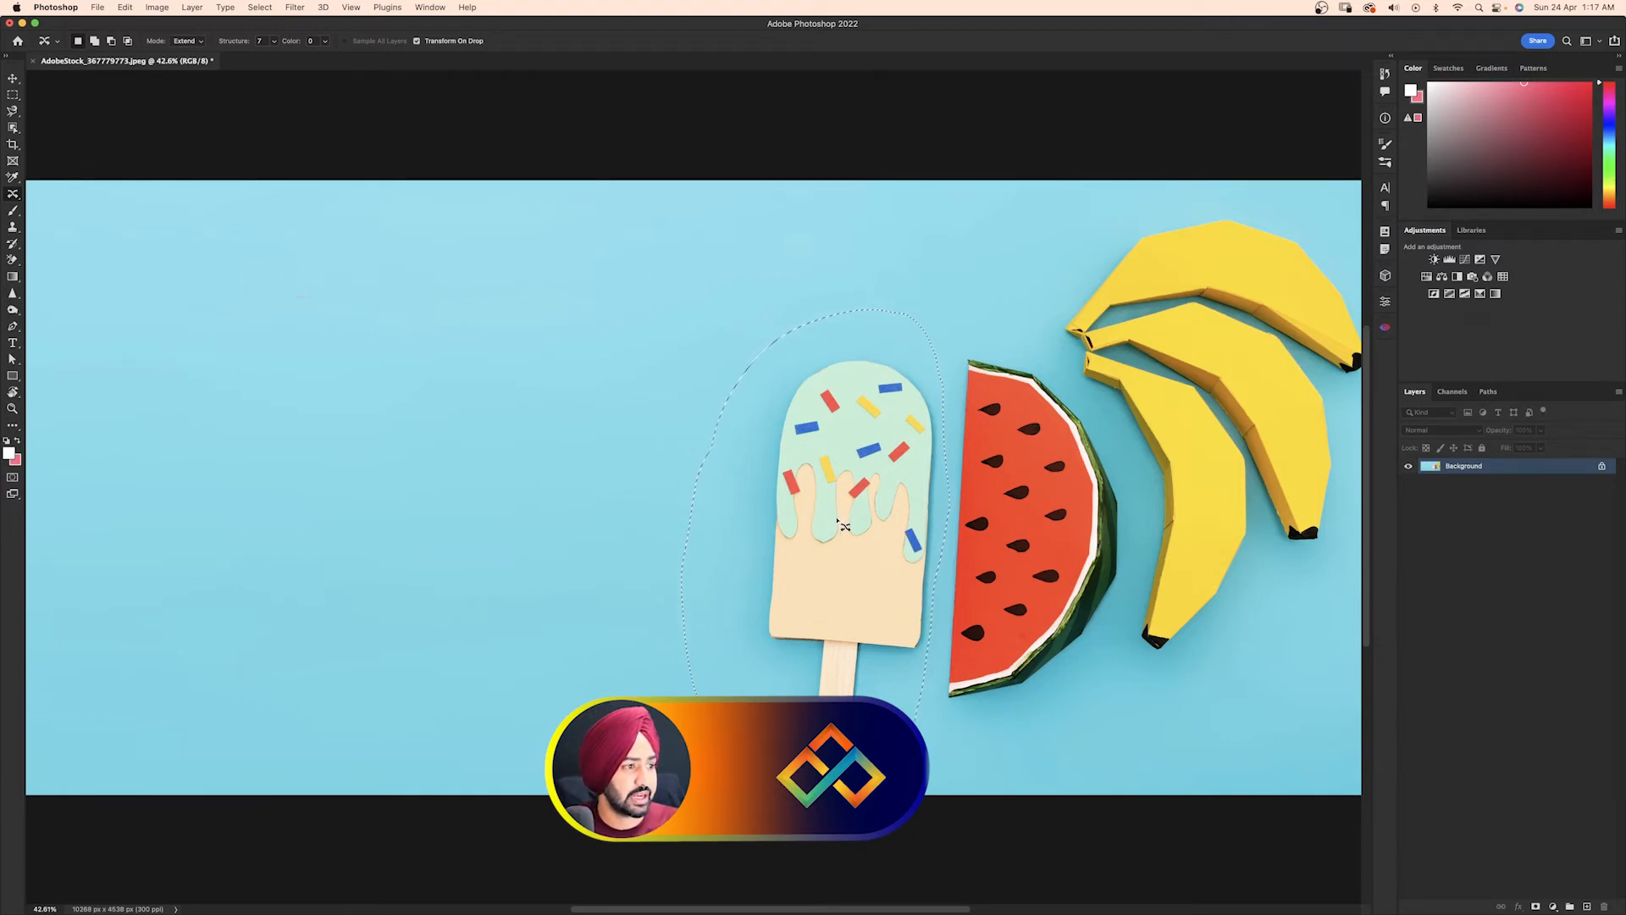
left_click_drag(839, 520, 431, 486)
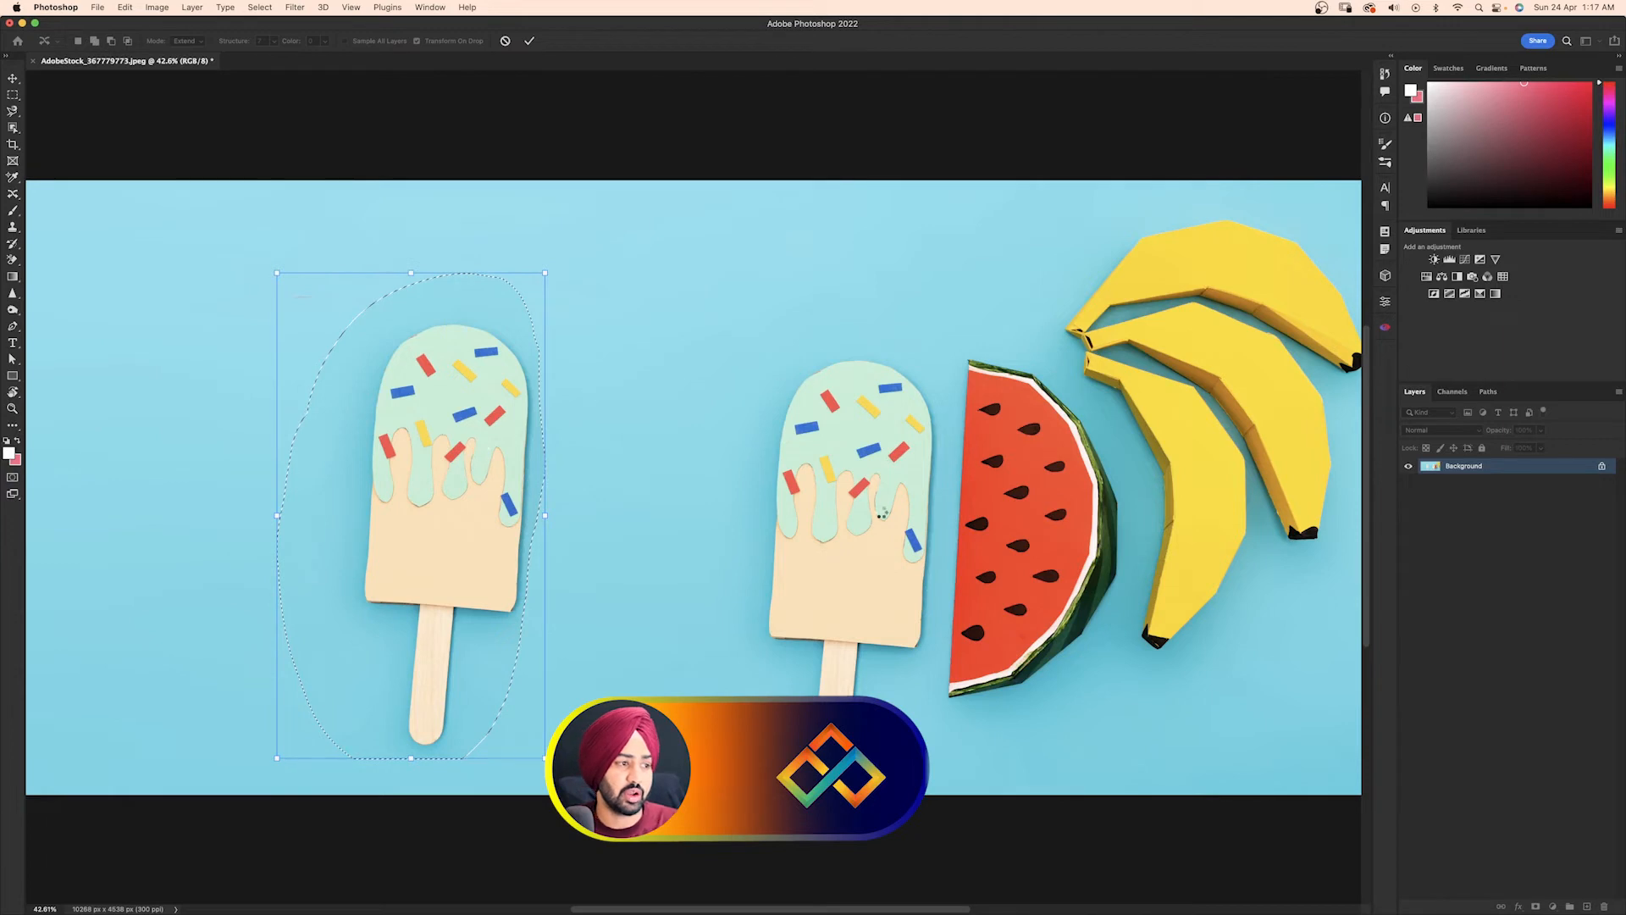
key("Return")
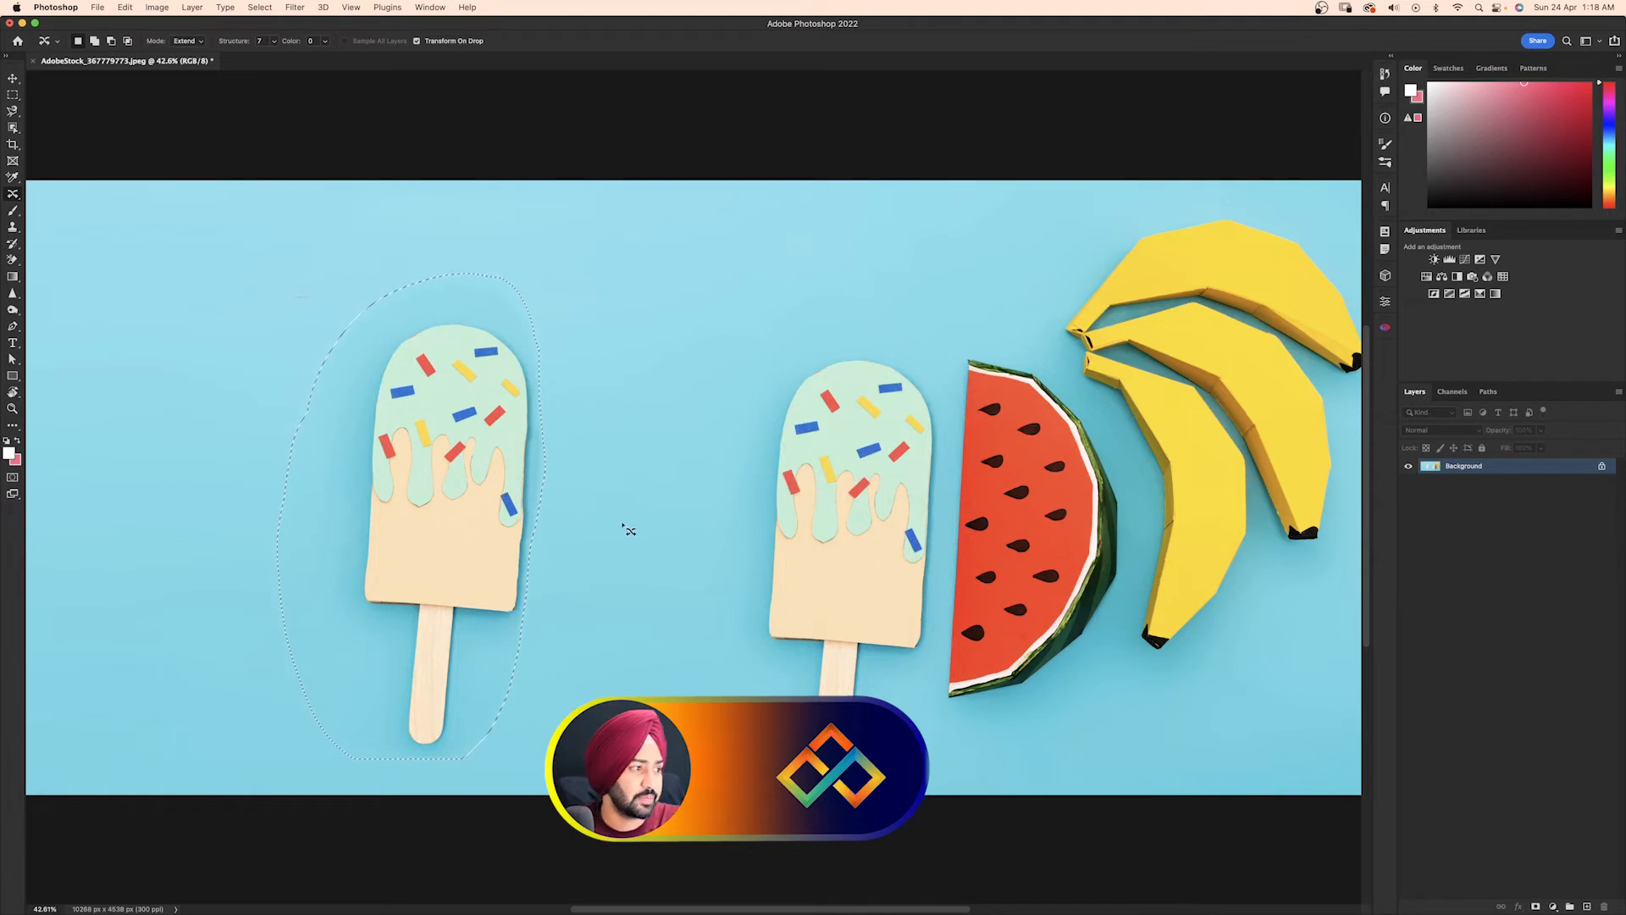
key("super+d")
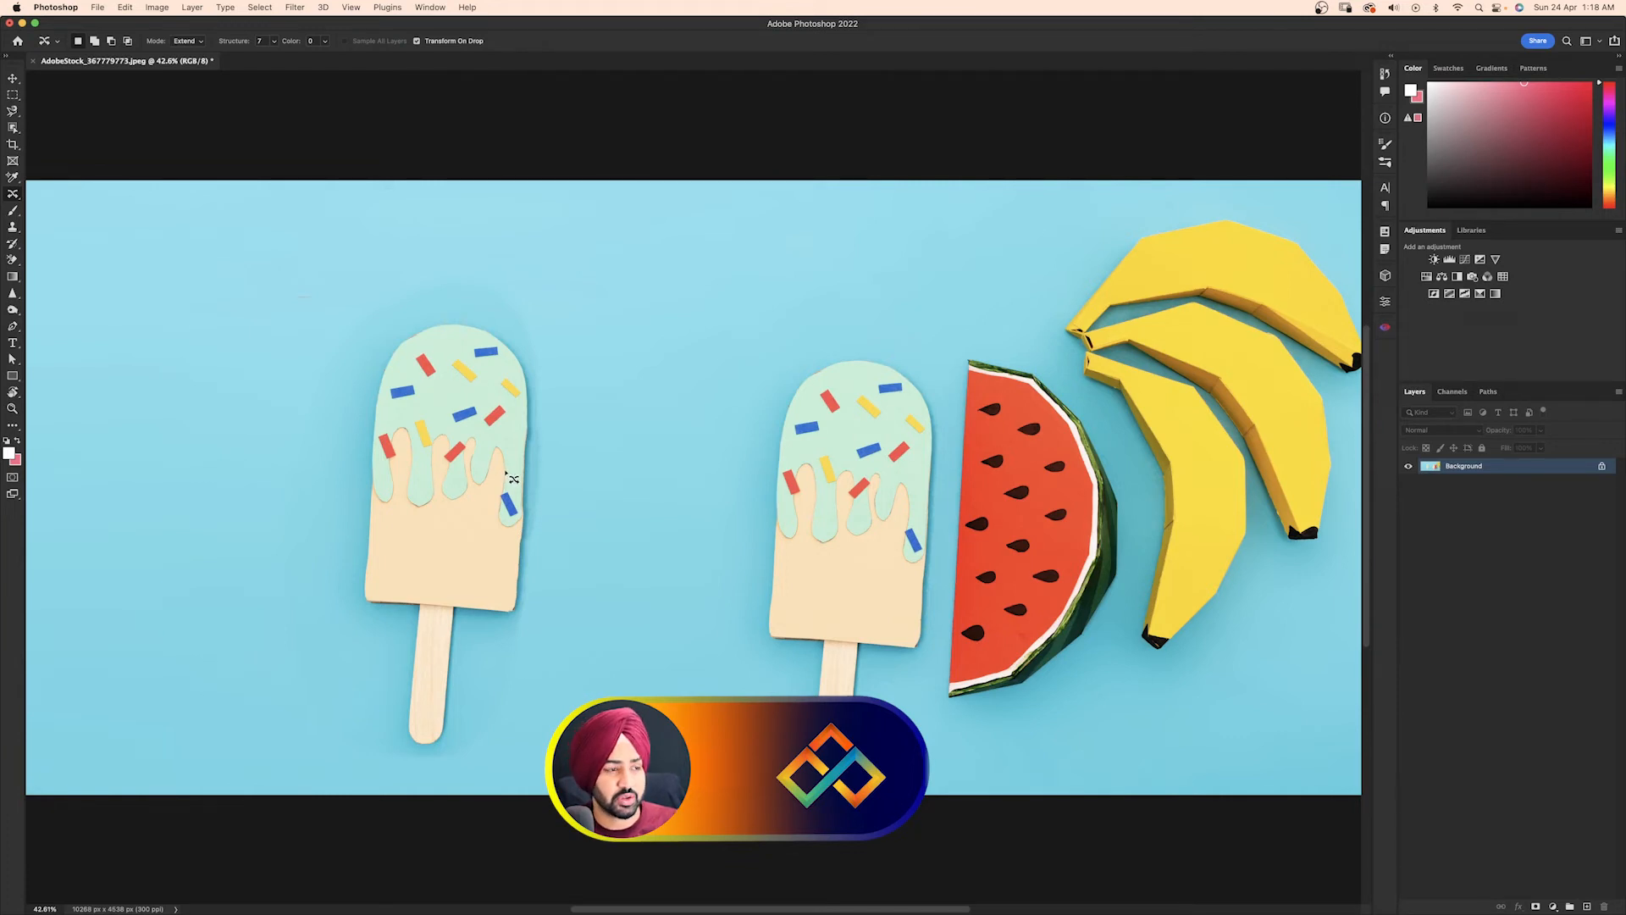
key("v")
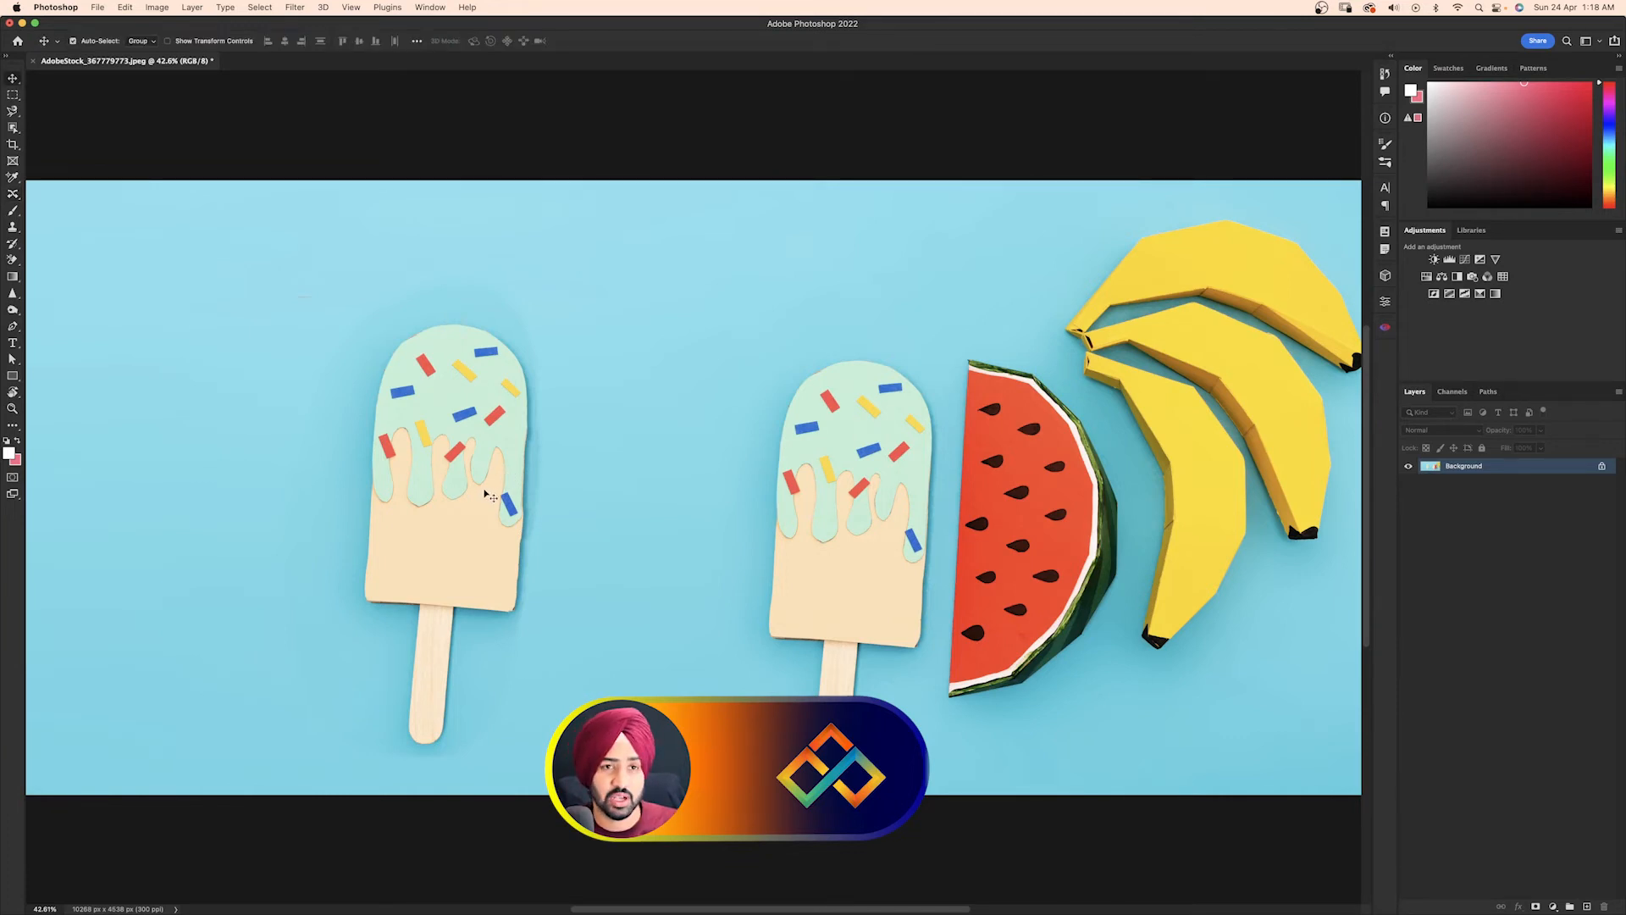
key("super+z")
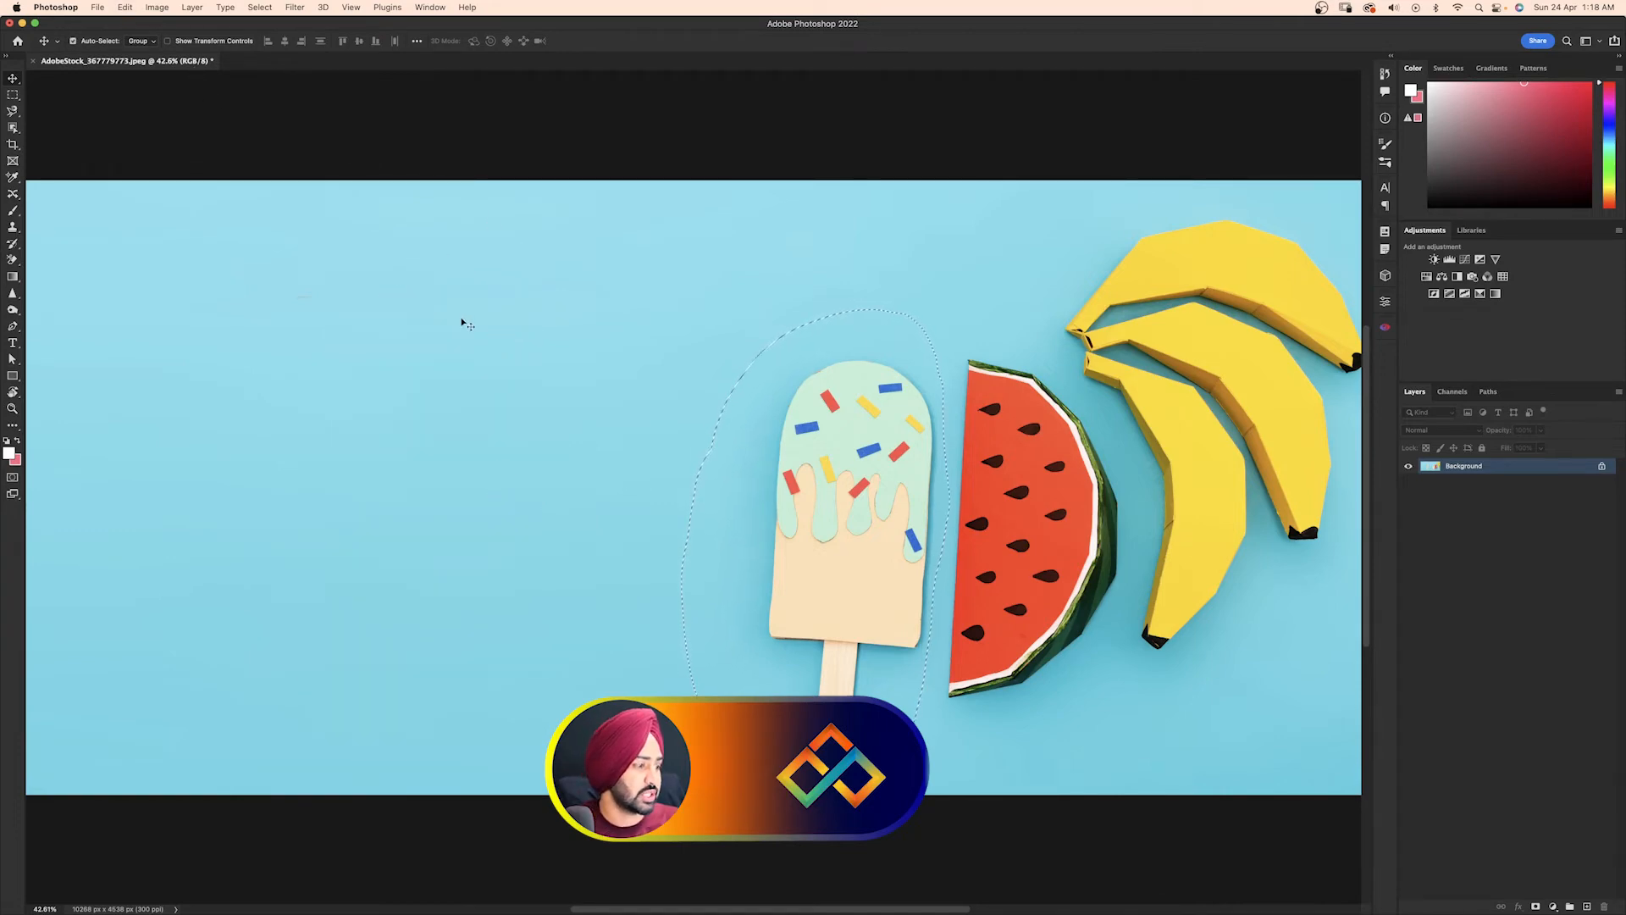
Set the Content-Aware Move tool's Structure to 1 and replace the selection with an outline of the popsicle's upper part
key("j")
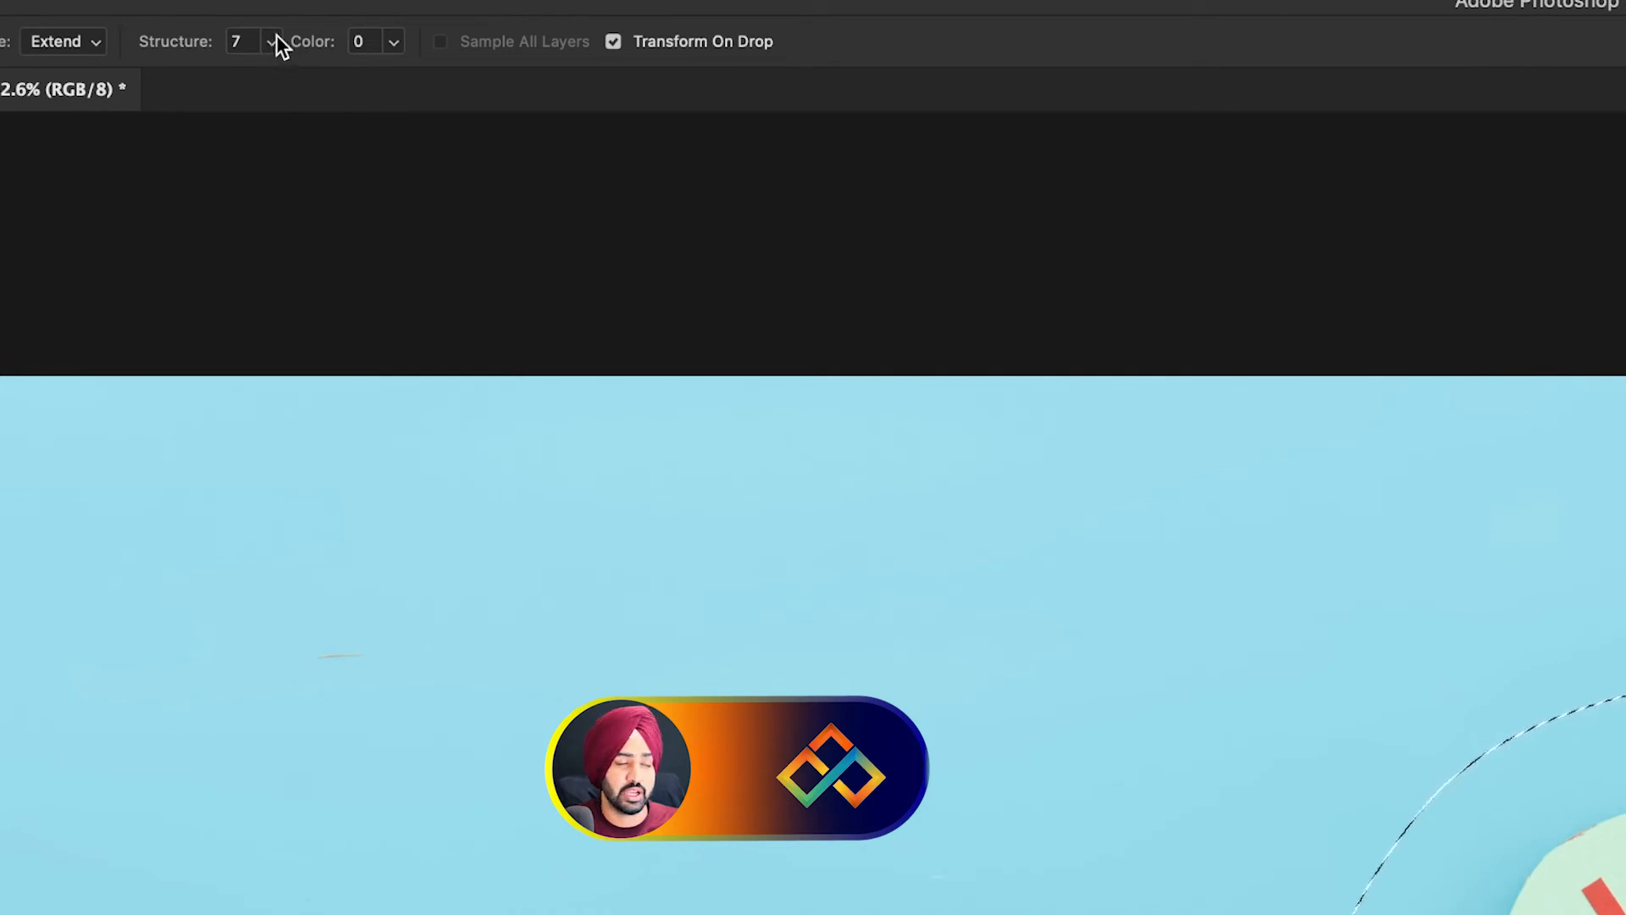
left_click(275, 39)
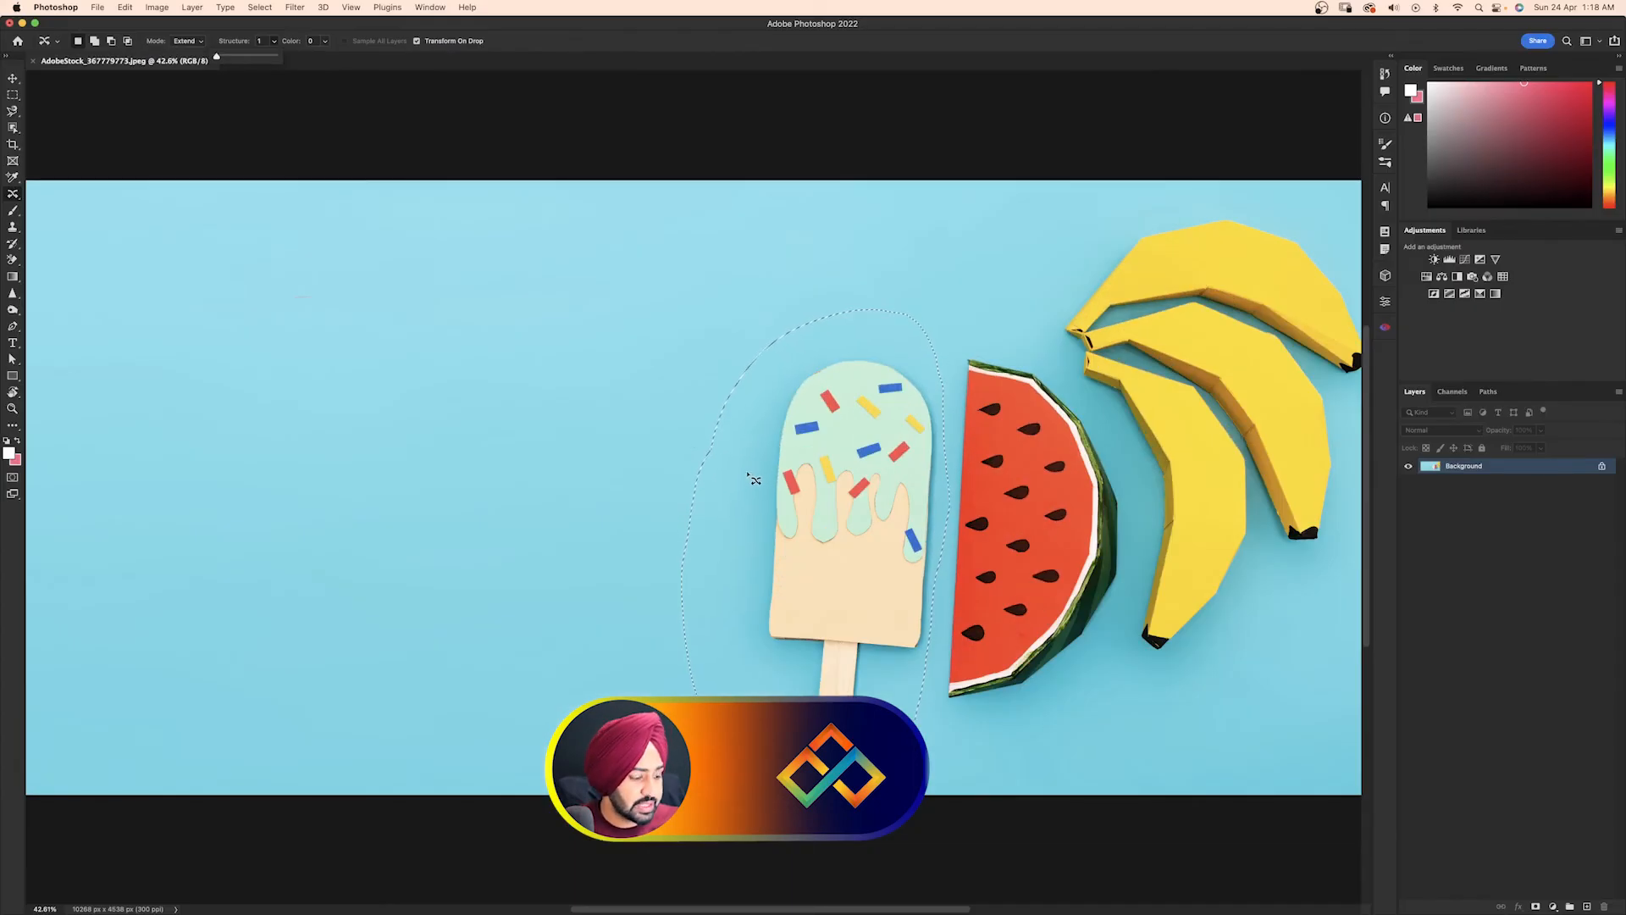
left_click(666, 416)
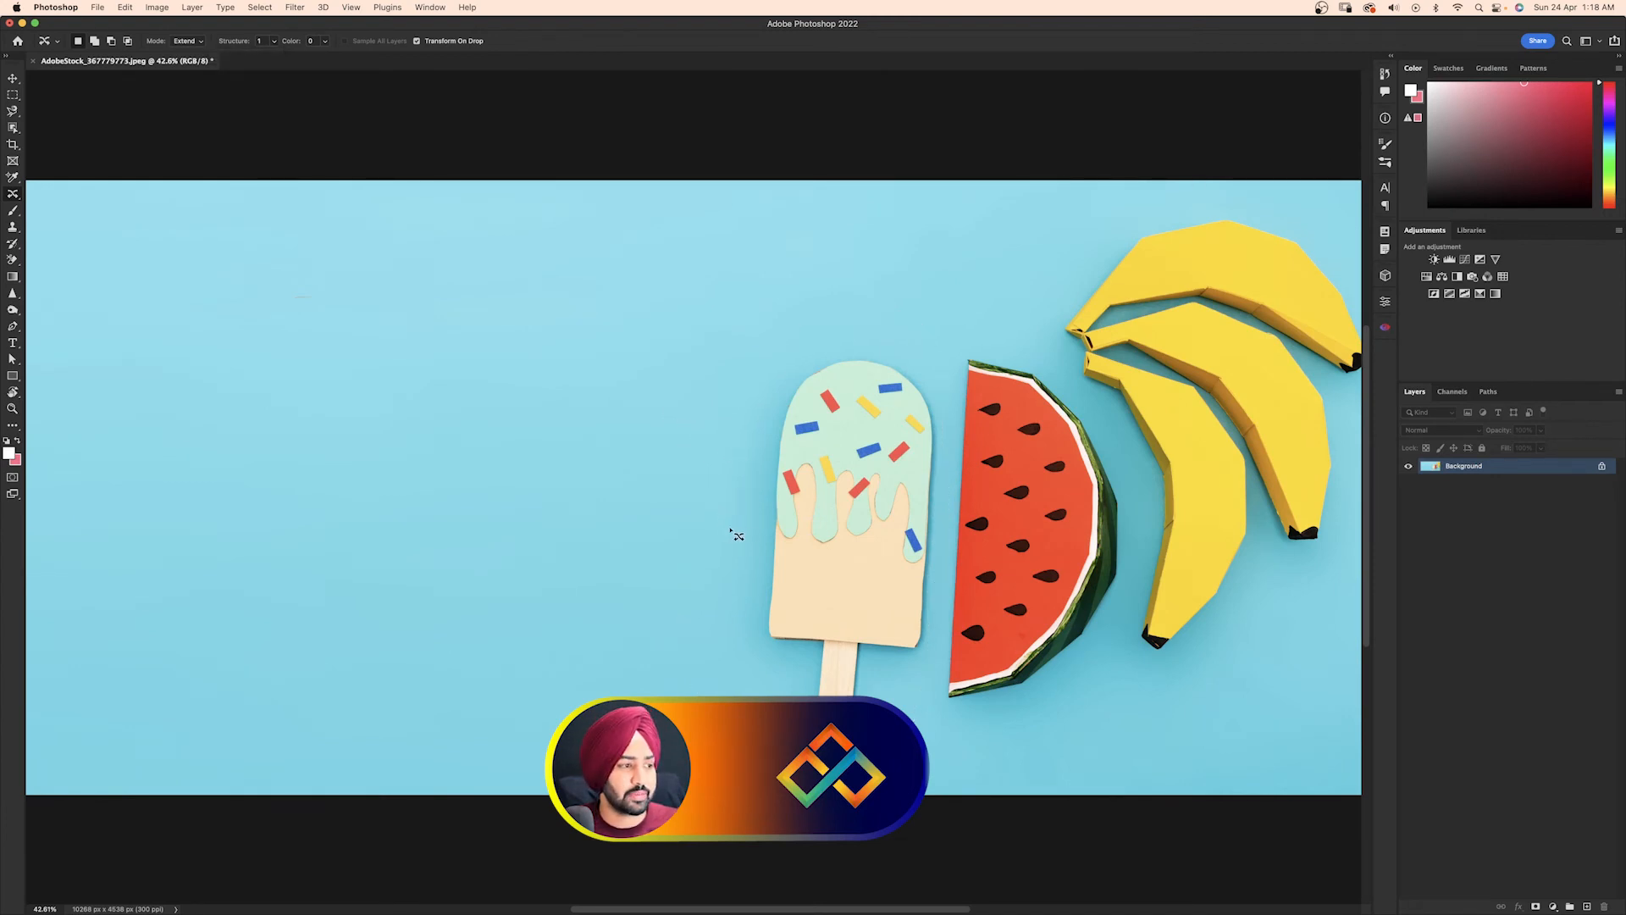
mouse_move(730, 530)
left_mouse_down()
mouse_move(949, 520)
mouse_move(953, 439)
mouse_move(905, 341)
mouse_move(749, 394)
mouse_move(744, 537)
mouse_move(730, 530)
left_mouse_up()
Try duplicating the outlined popsicle top onto the empty blue background with Structure 1, and undo it
left_click_drag(854, 454, 494, 442)
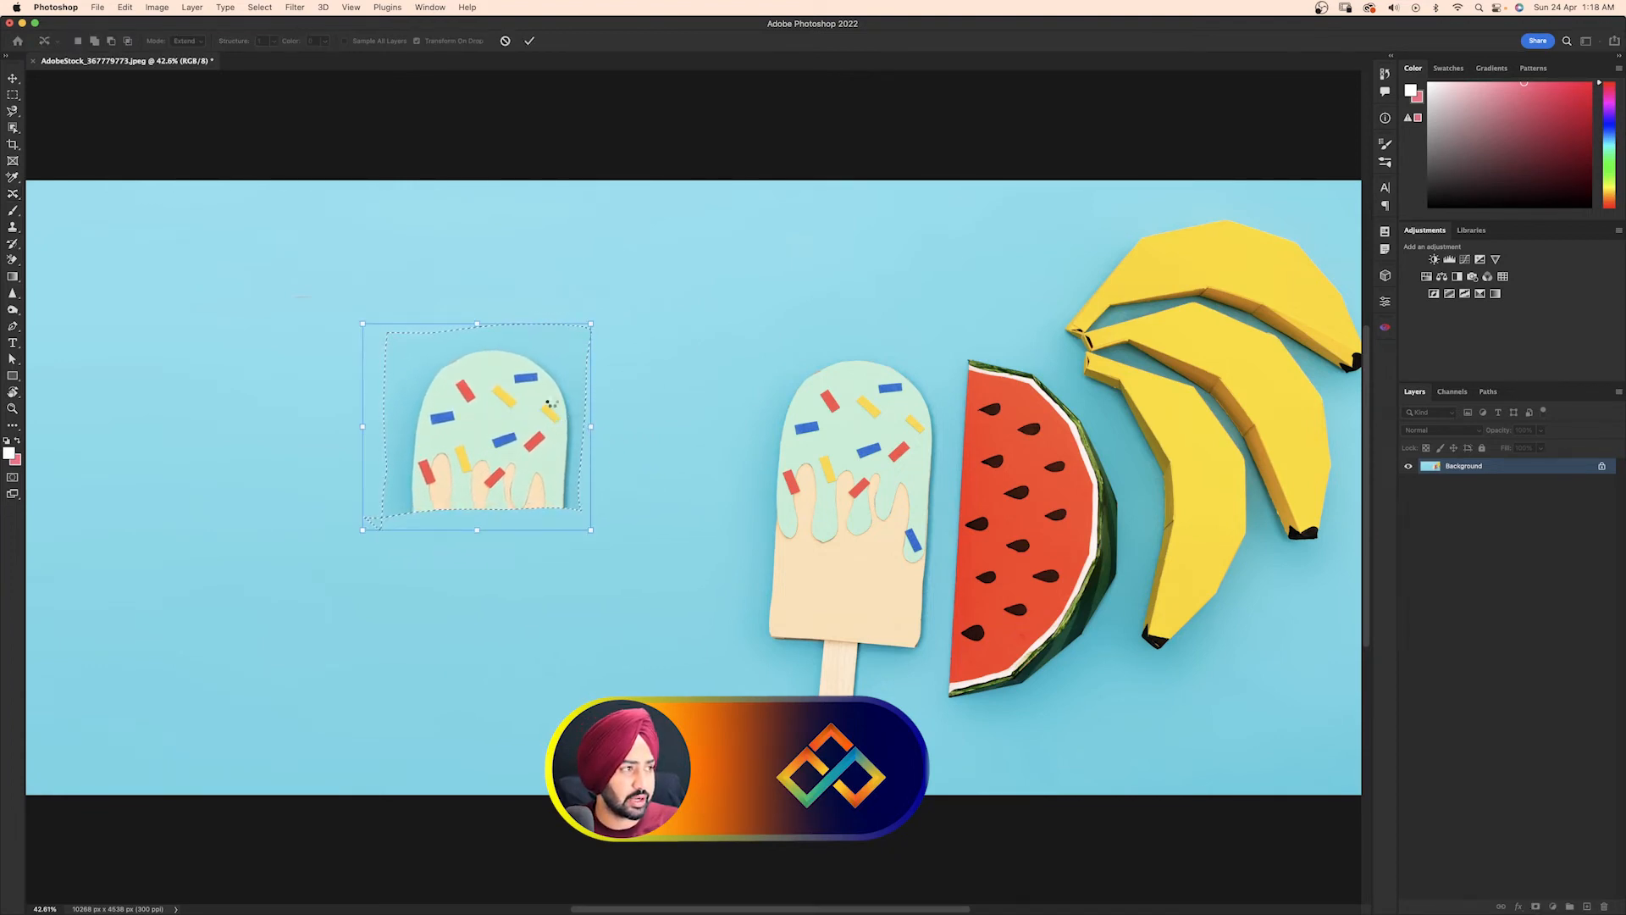
left_click(529, 41)
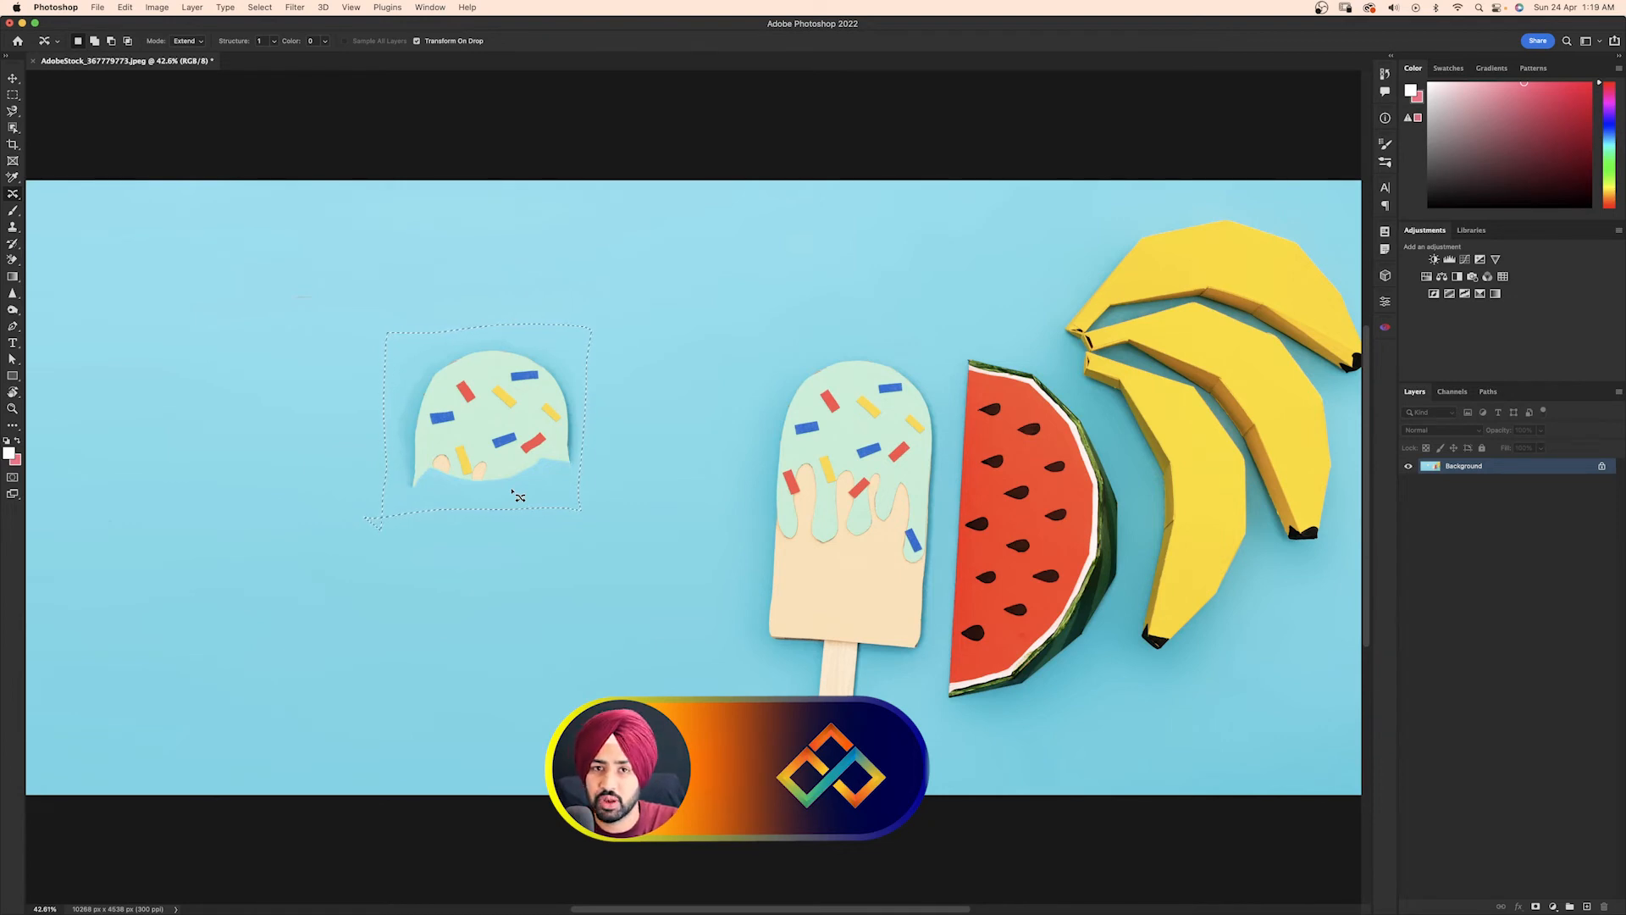
key("ctrl+d")
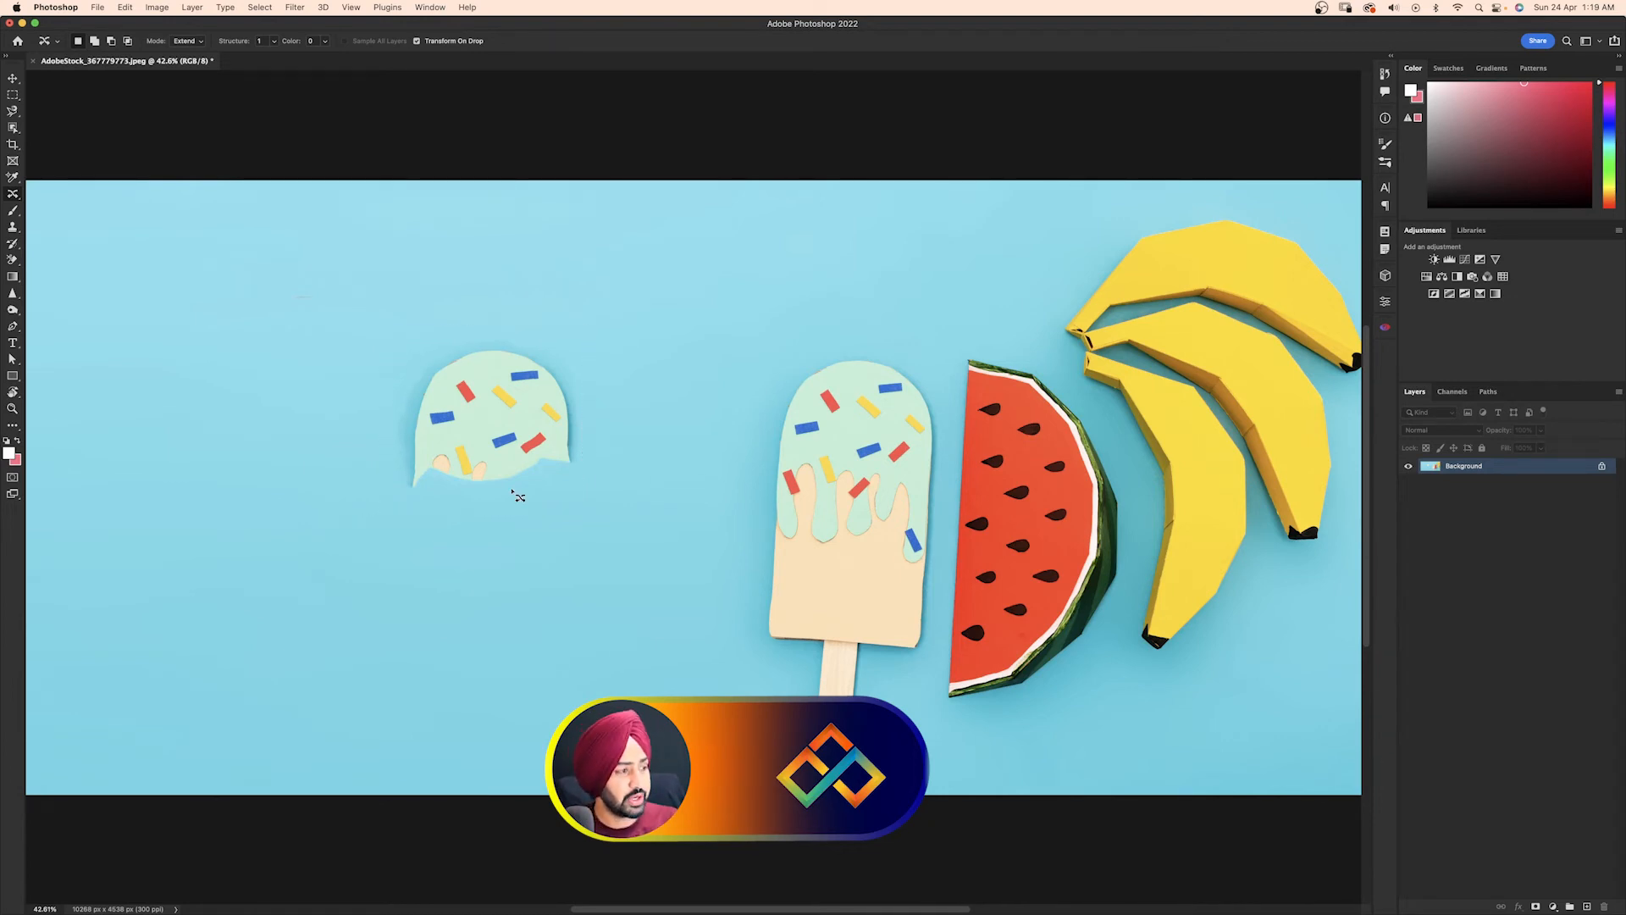
key("ctrl+z")
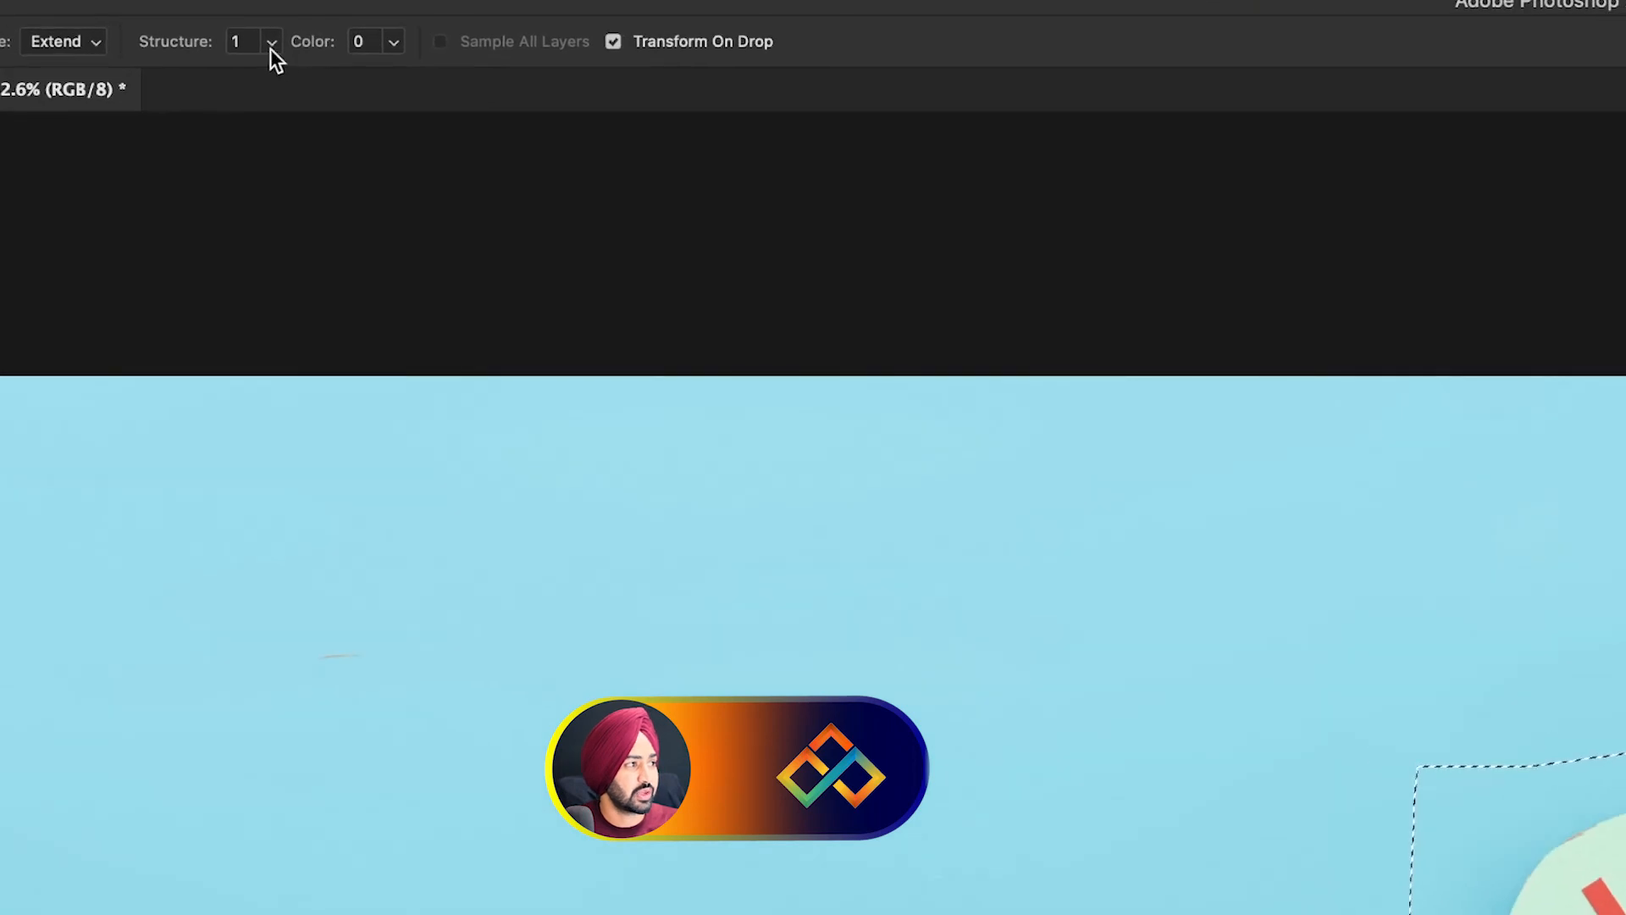
Set Structure to 7 and duplicate the outlined popsicle top onto the empty blue background
left_click(273, 41)
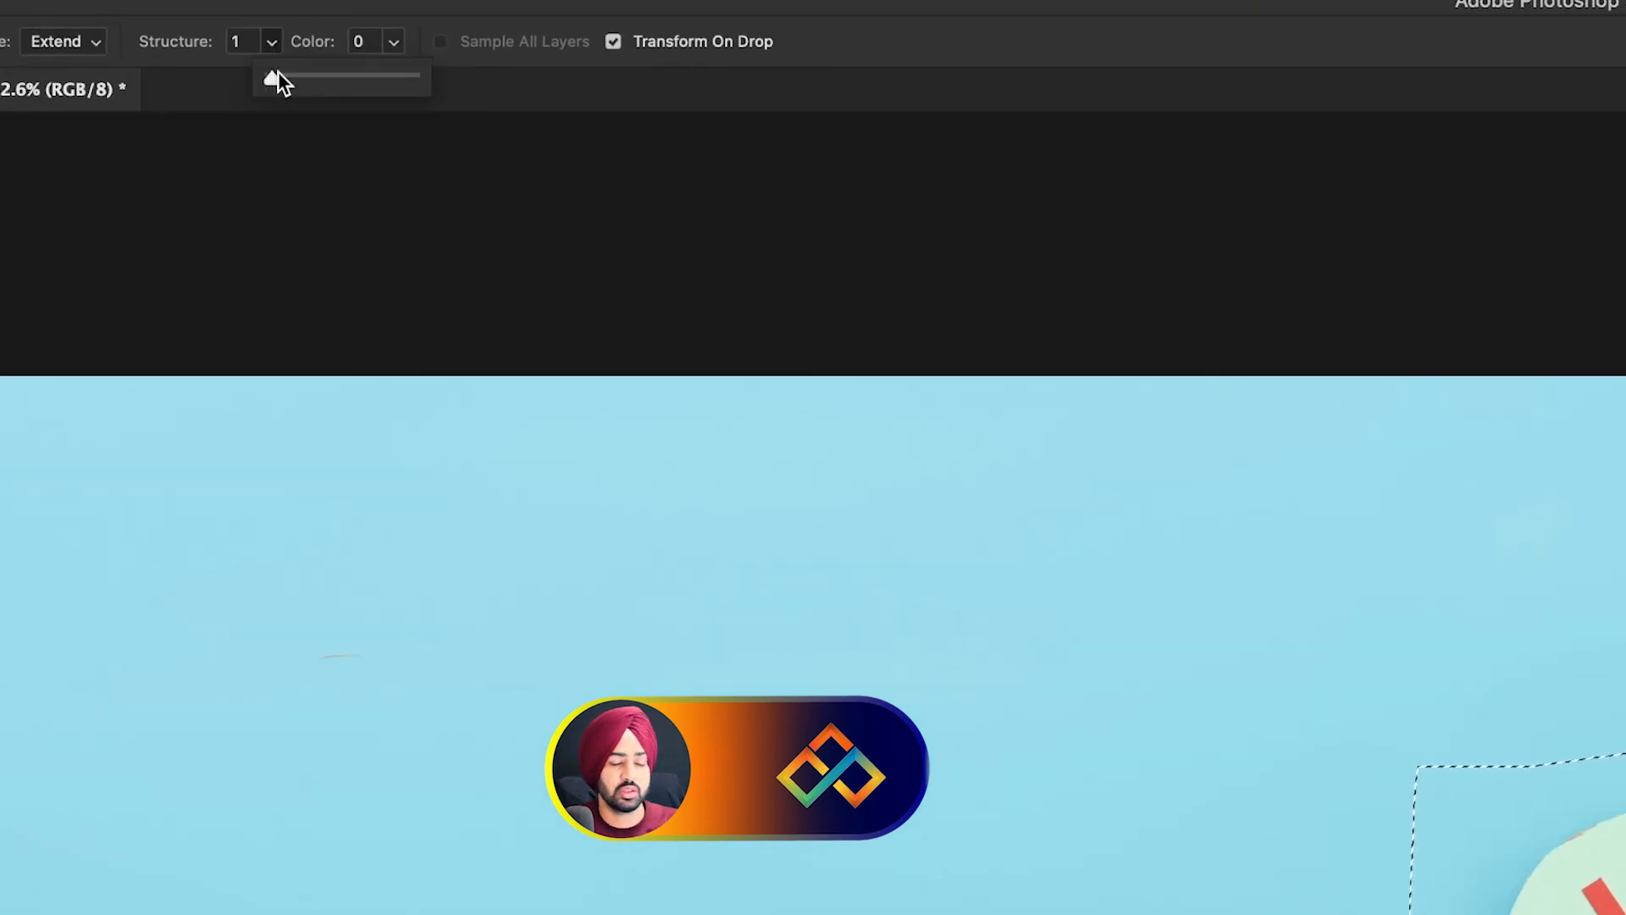
left_click_drag(273, 77, 562, 42)
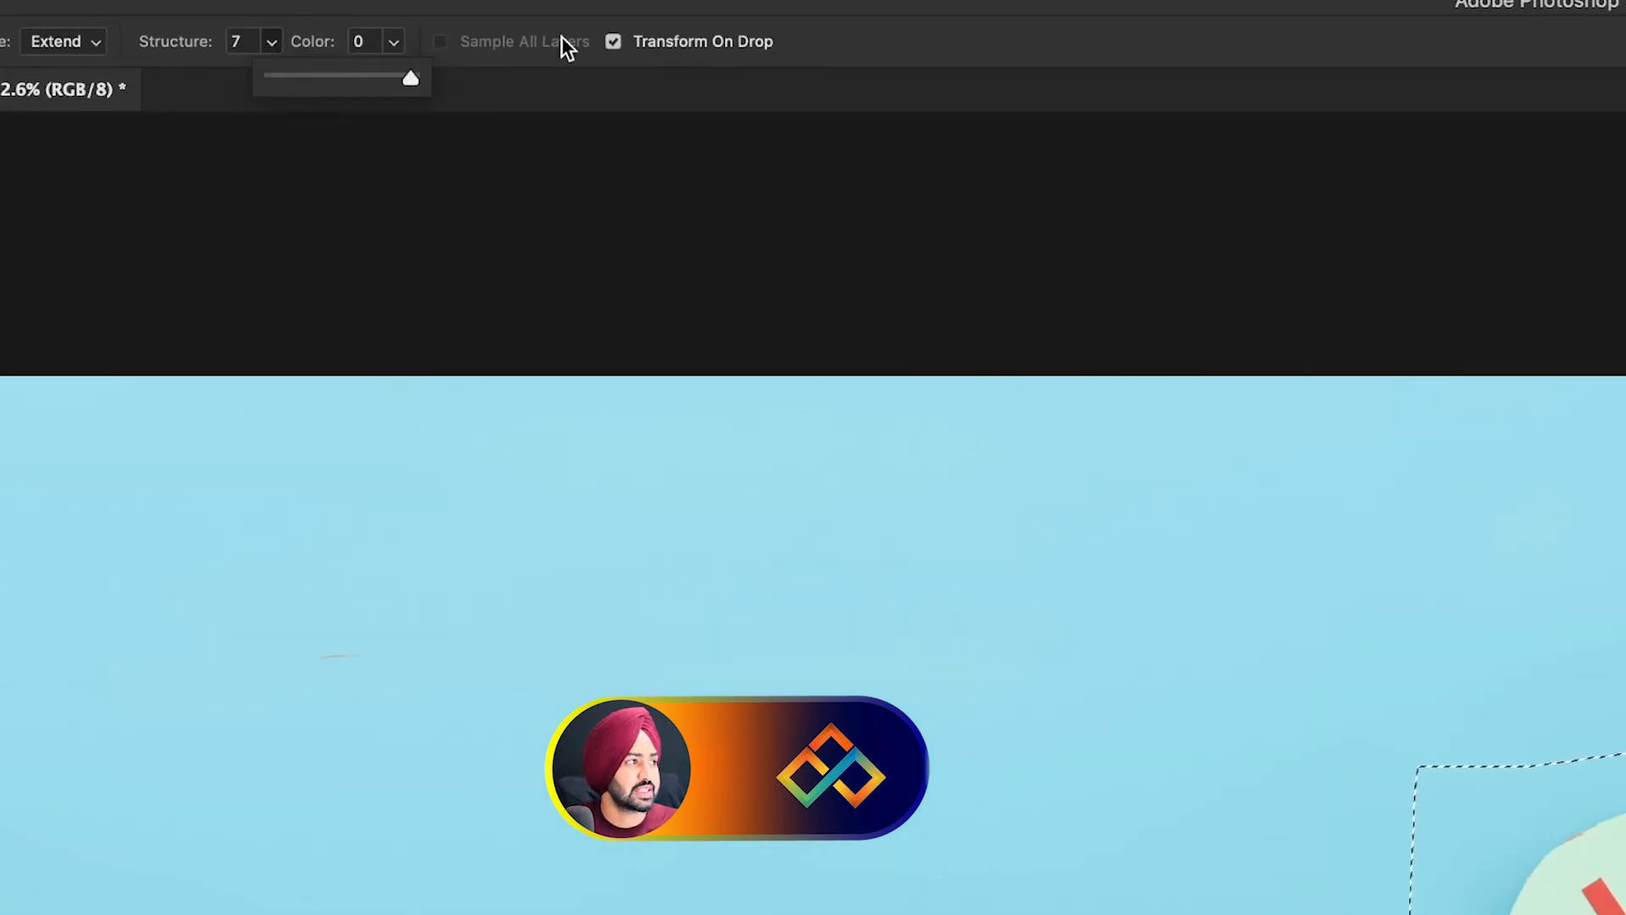
left_click(549, 82)
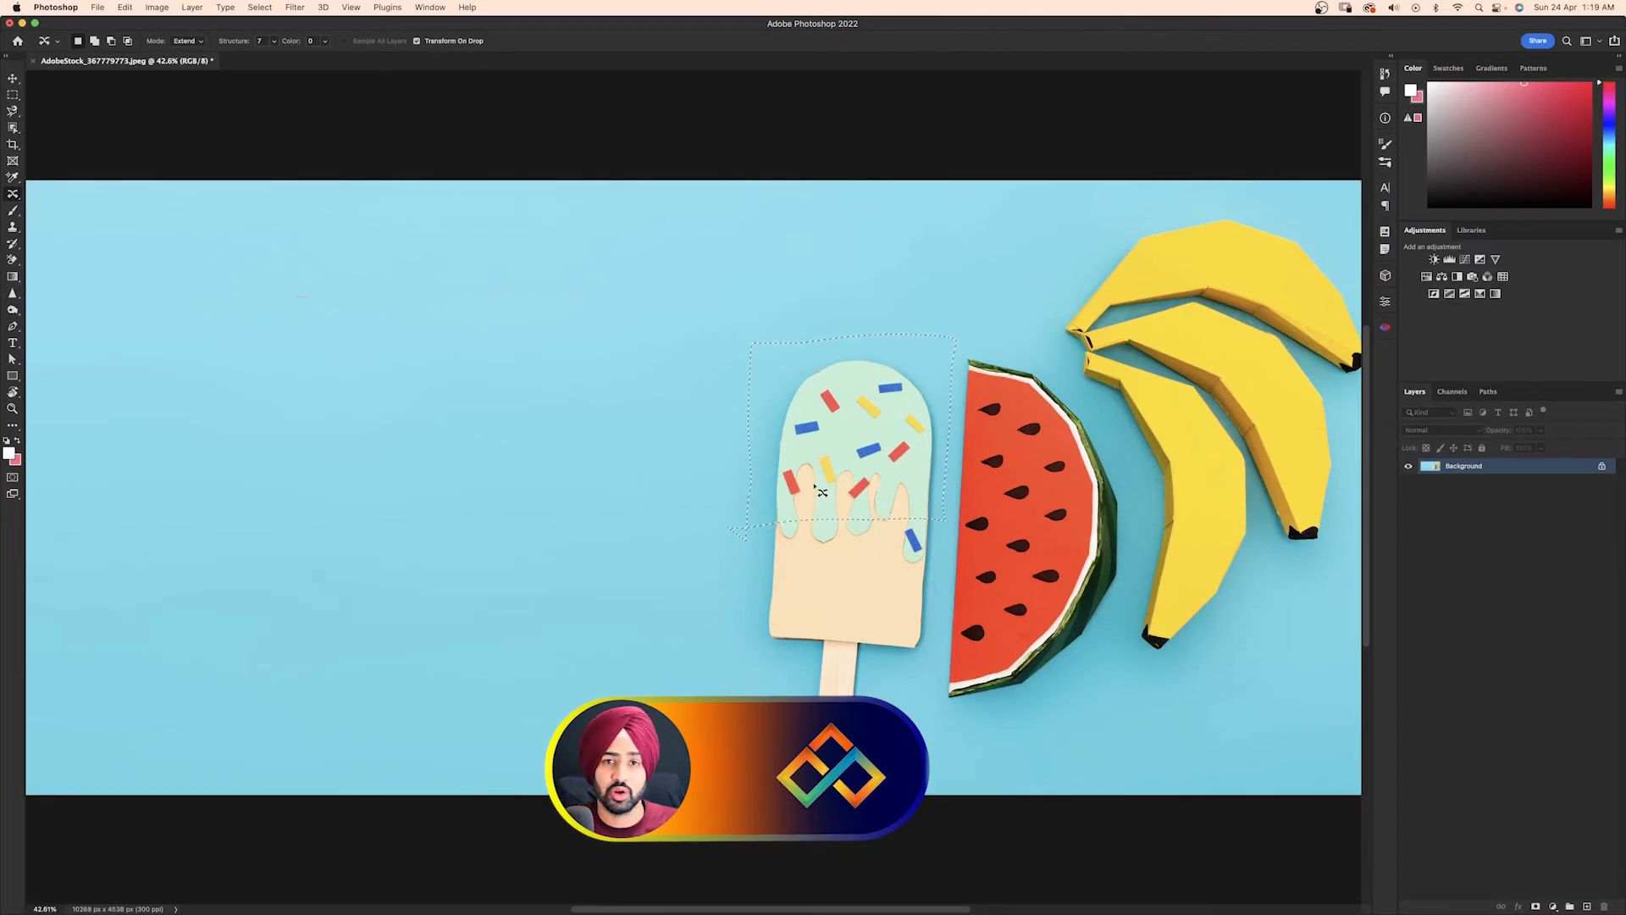
left_click_drag(853, 472, 476, 460)
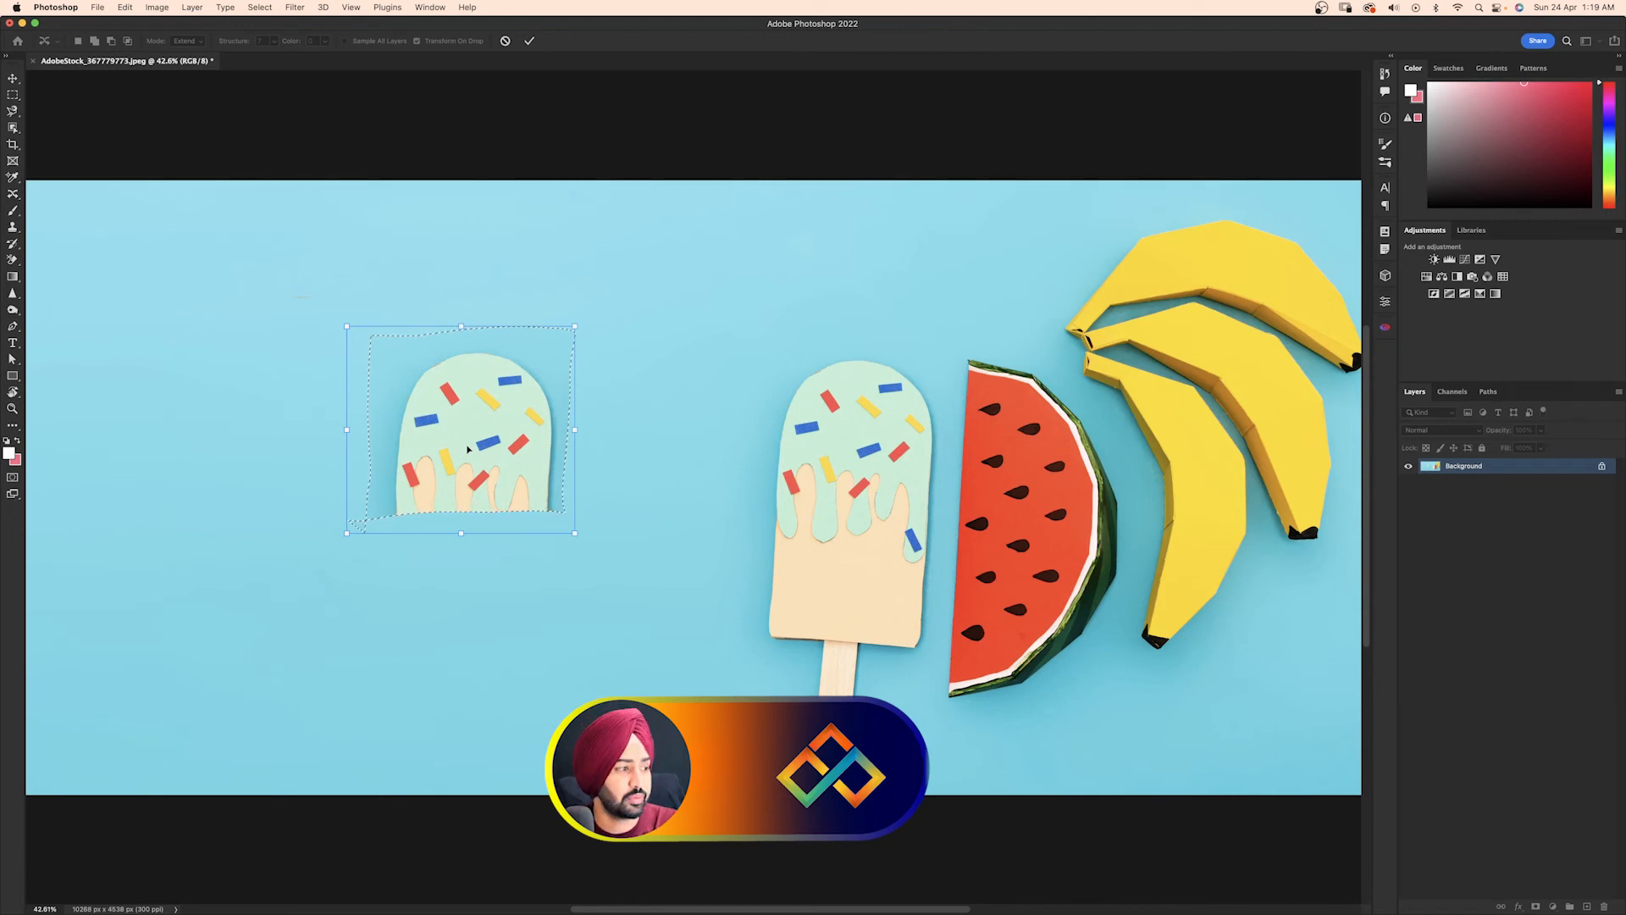
key("Return")
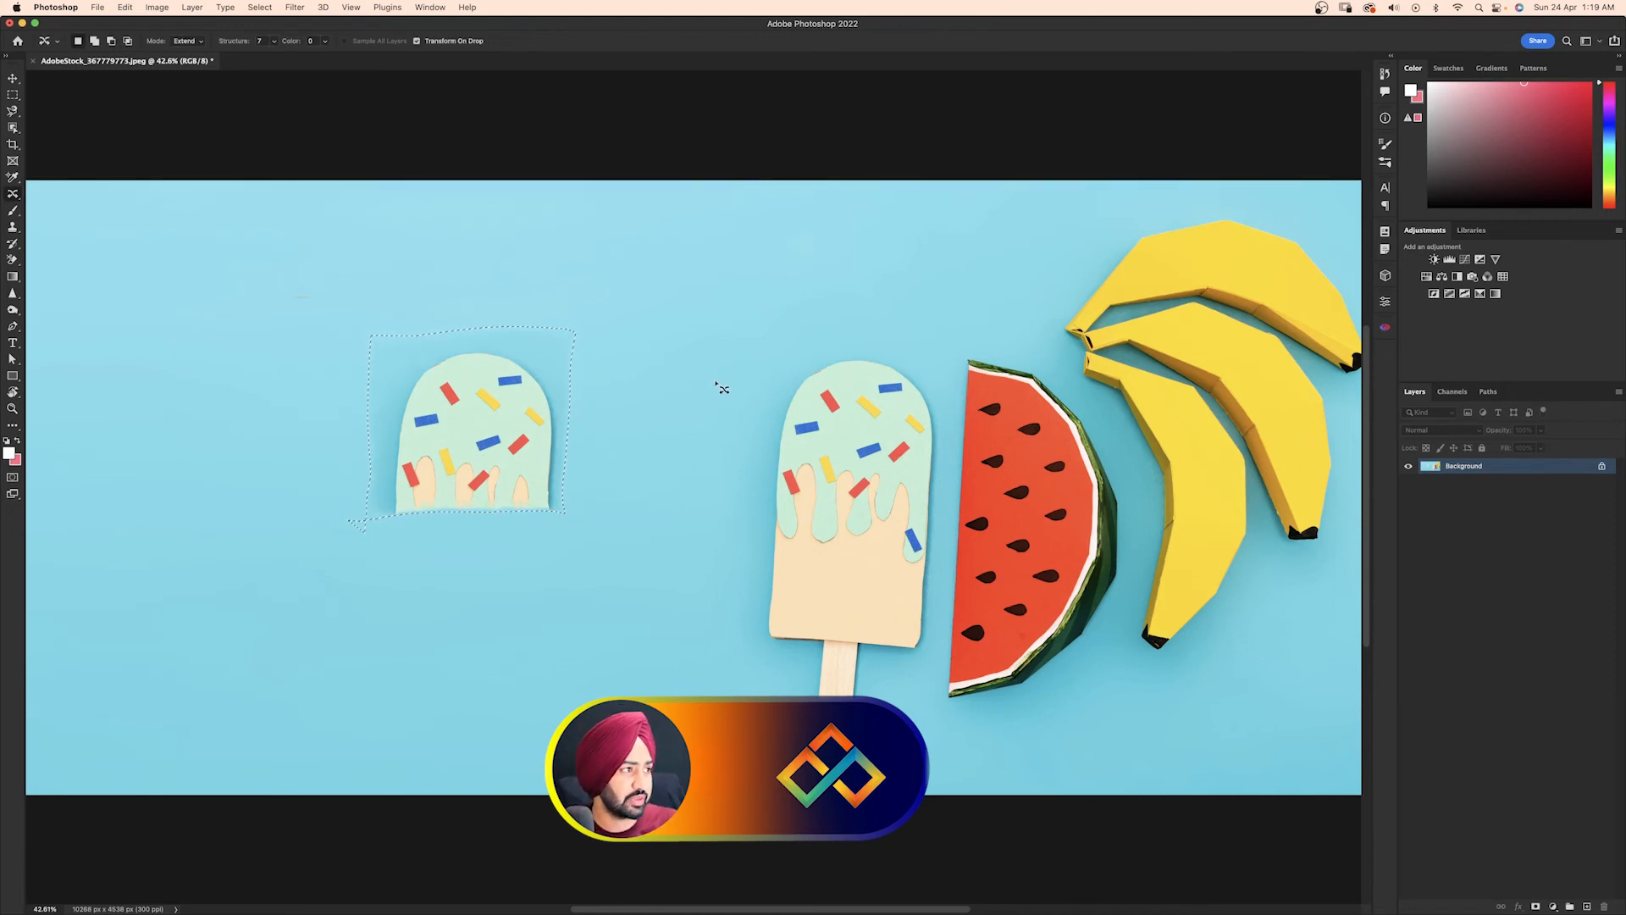
Outline the upper part of the original popsicle, replacing the current selection, and set Structure to 1
mouse_move(757, 495)
left_mouse_down()
mouse_move(950, 478)
mouse_move(944, 357)
mouse_move(890, 334)
mouse_move(754, 354)
mouse_move(754, 504)
left_mouse_up()
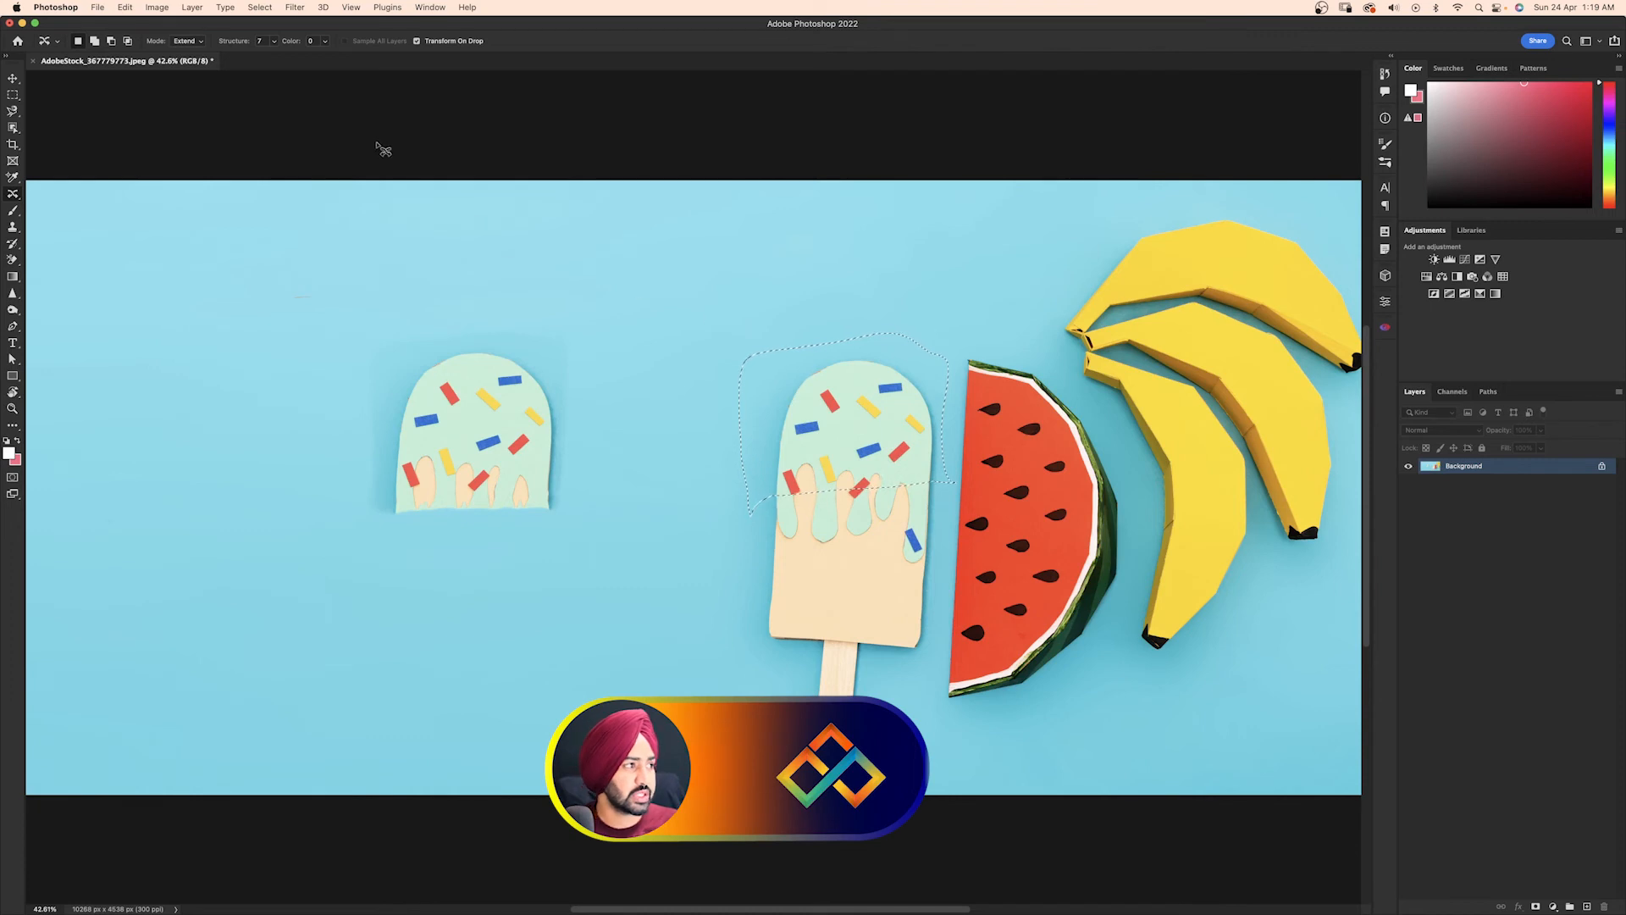
left_click(274, 41)
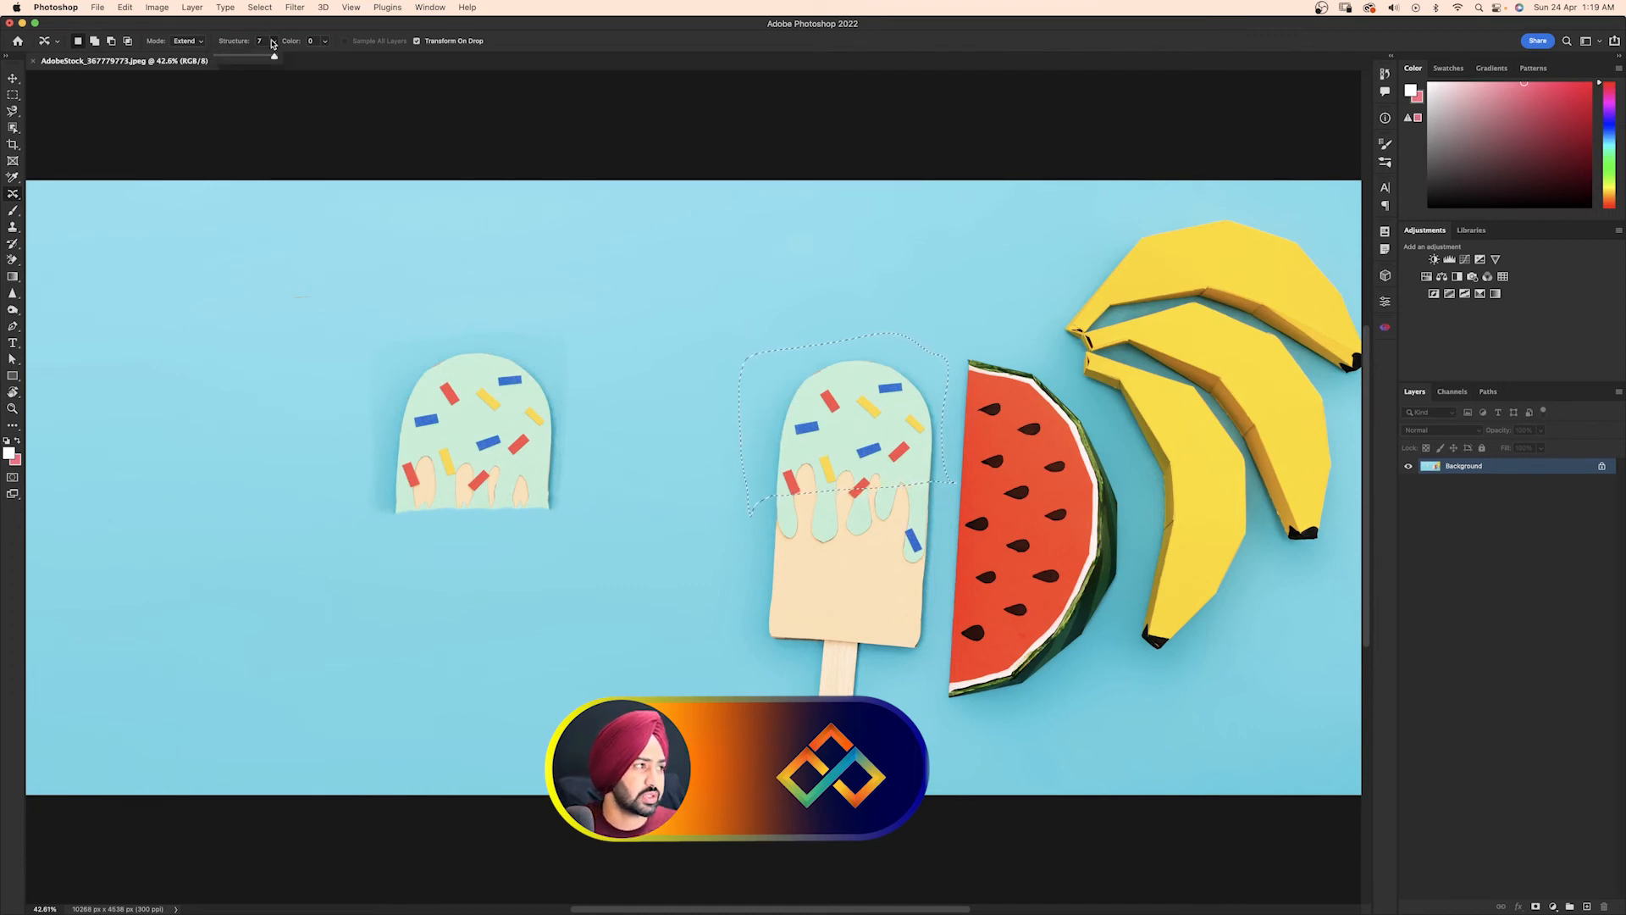
left_click_drag(276, 57, 211, 63)
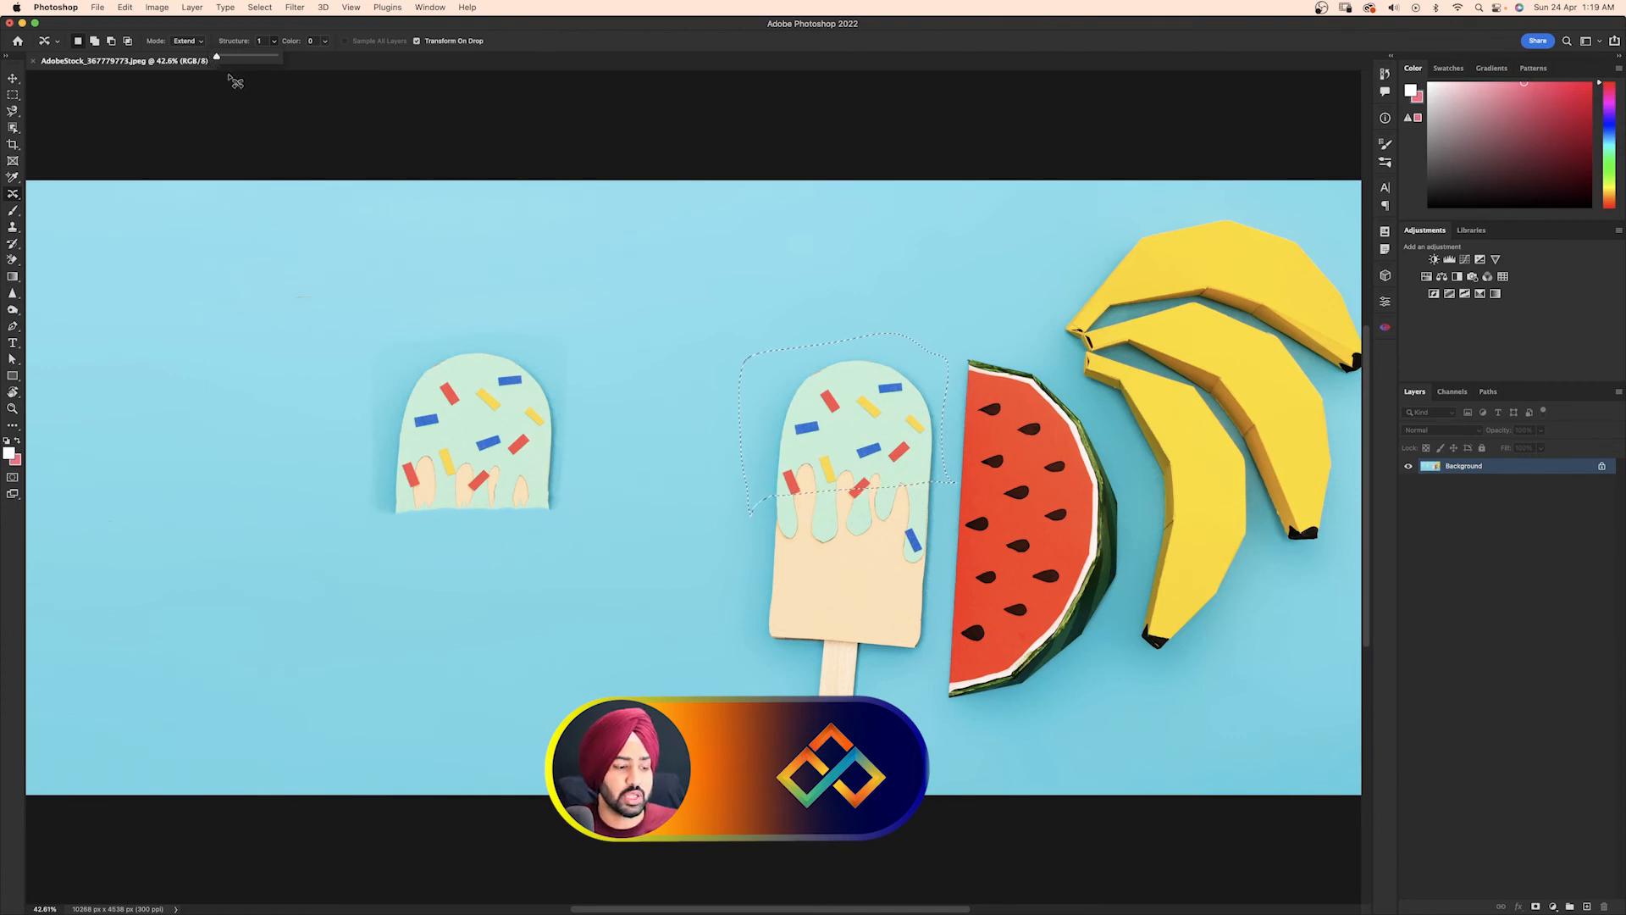
Duplicate the outlined popsicle top onto the blue background to the left of the existing copy, and clear the selection
left_click_drag(844, 458, 202, 453)
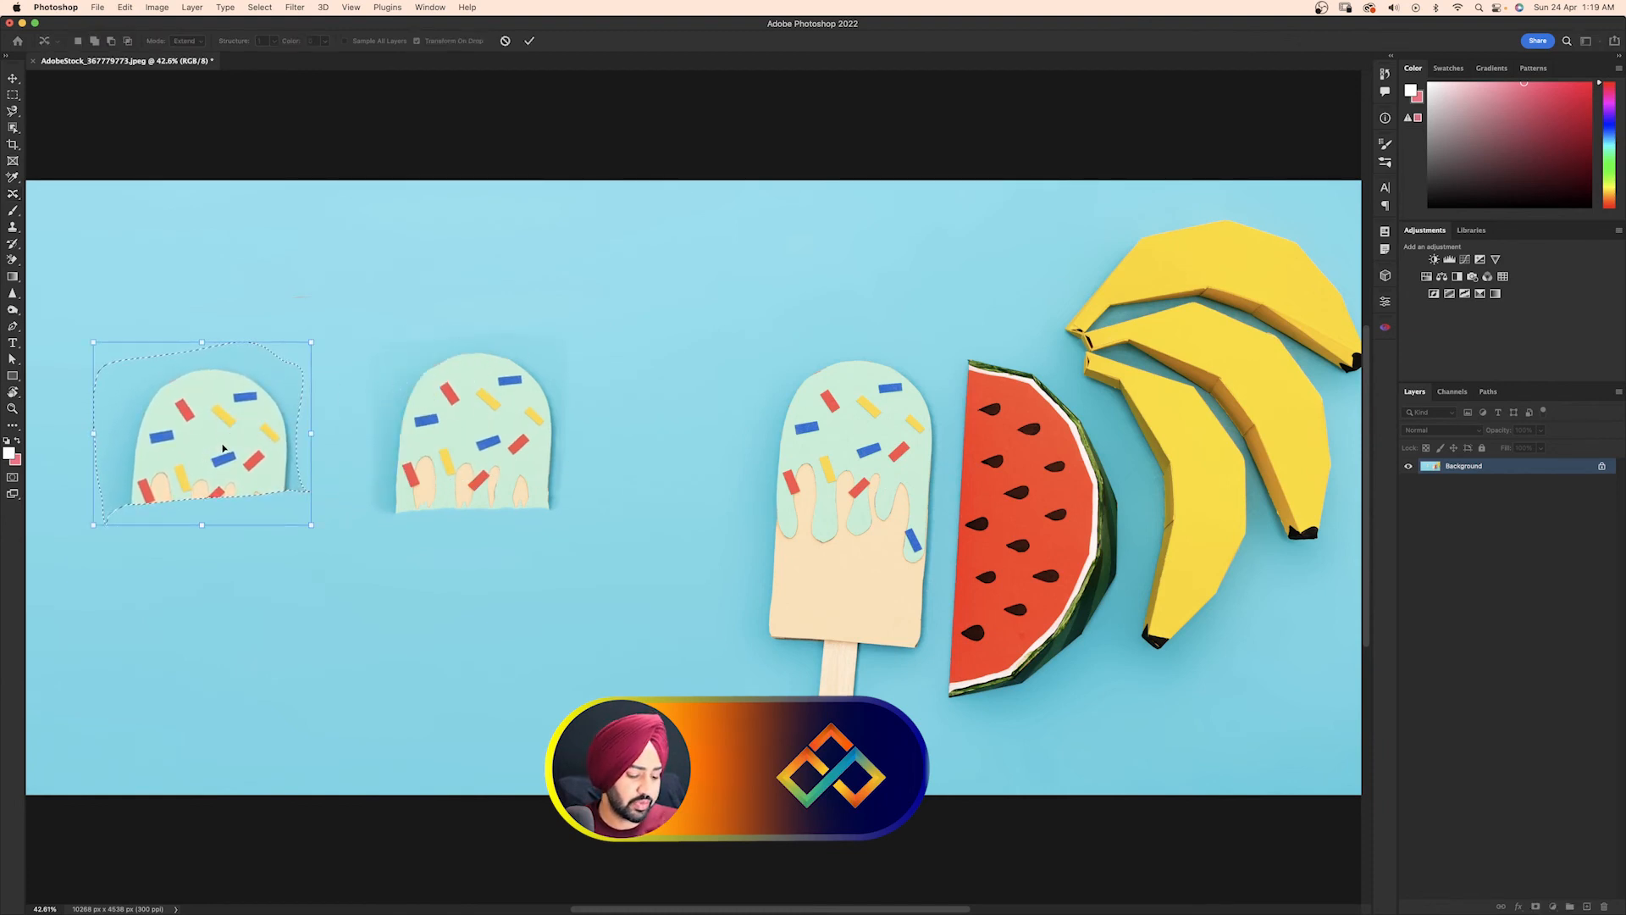
key("Return")
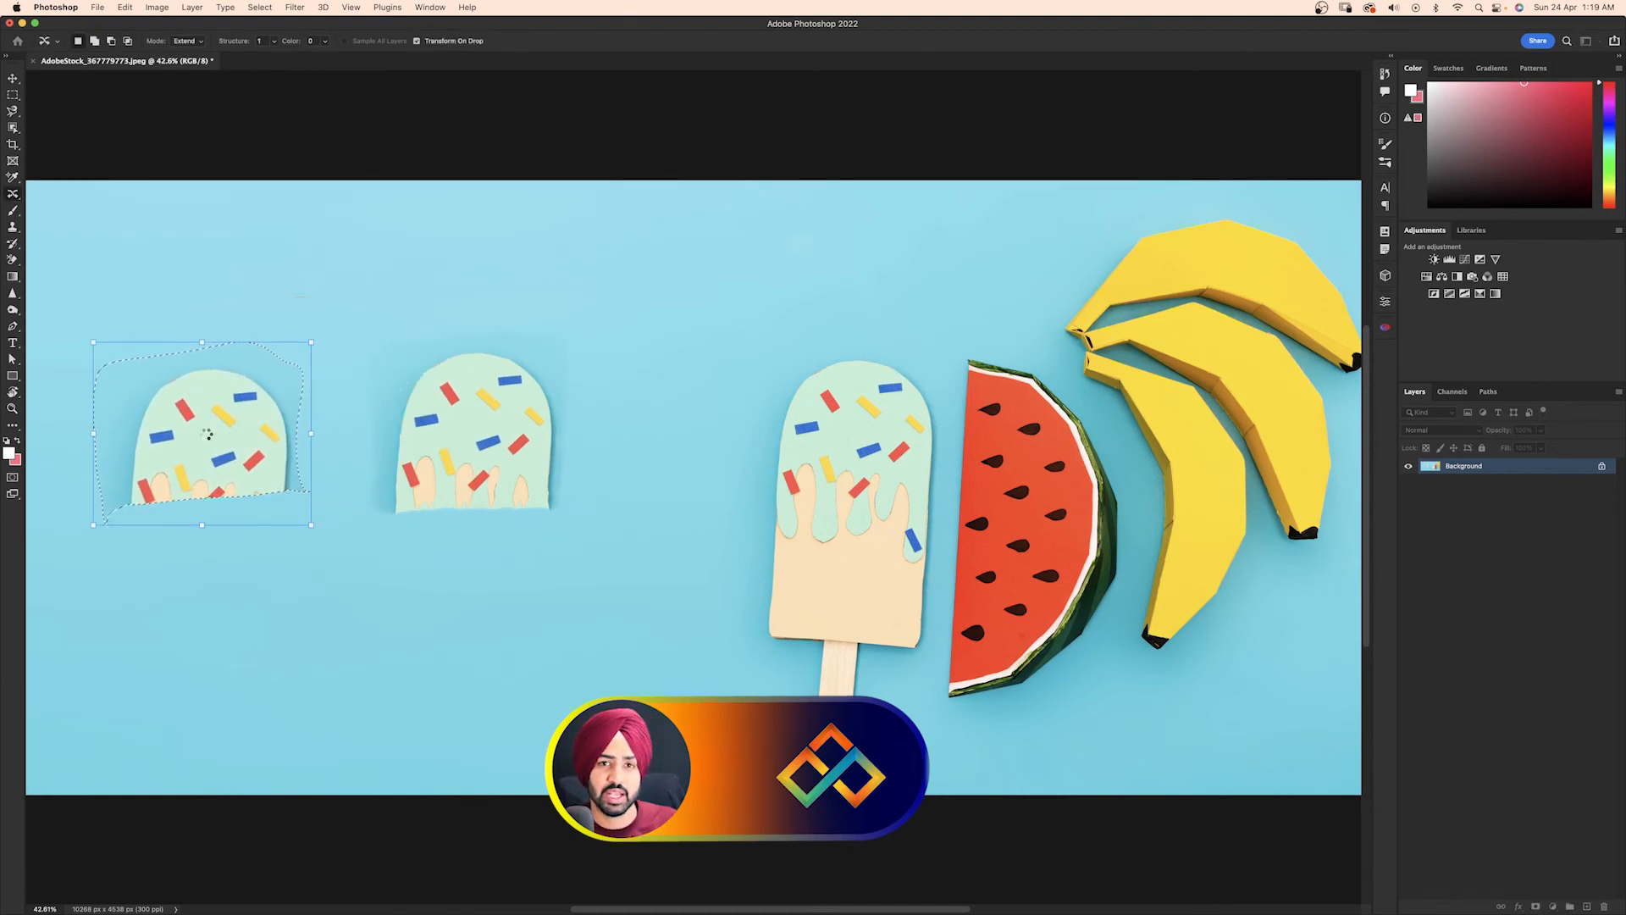
left_click(134, 546)
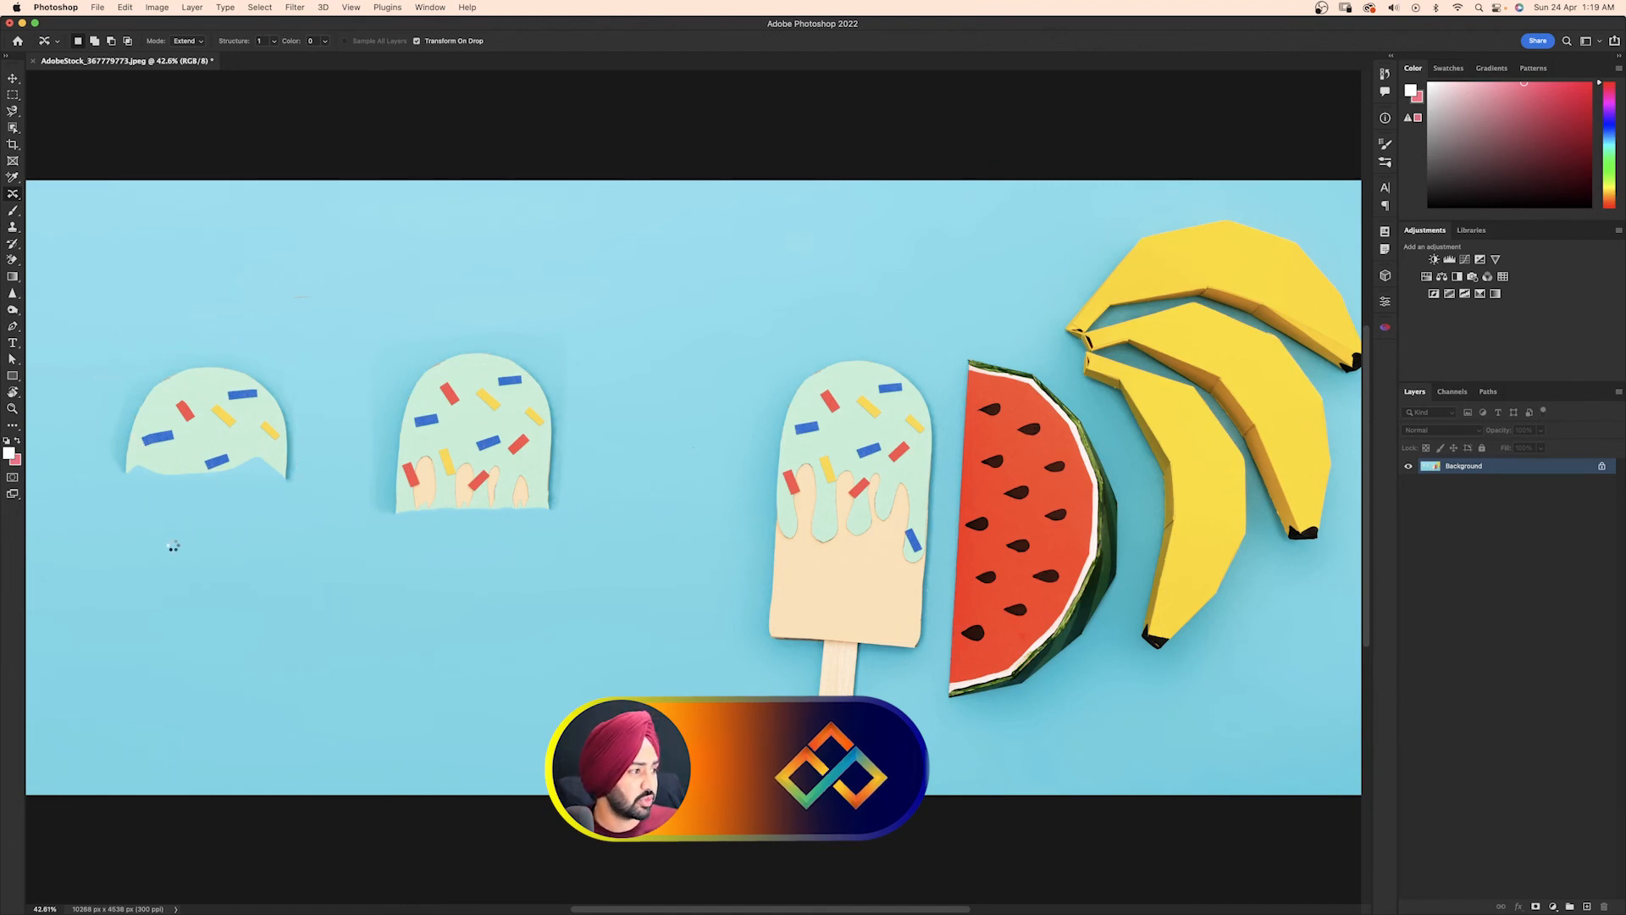
Activate the Type tool
key("v")
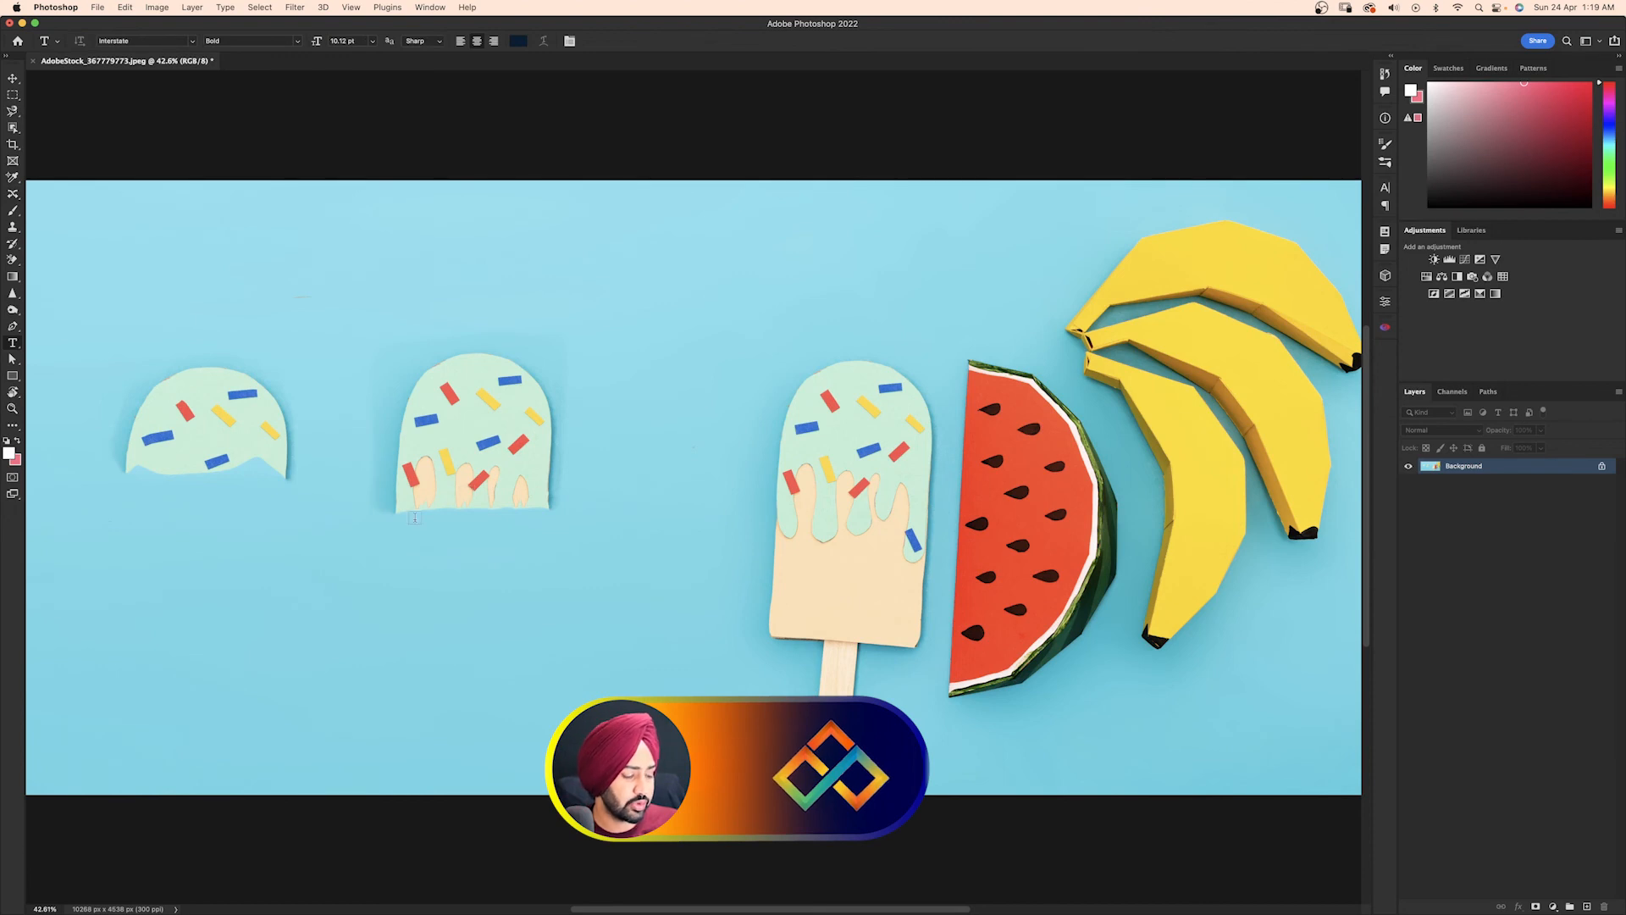